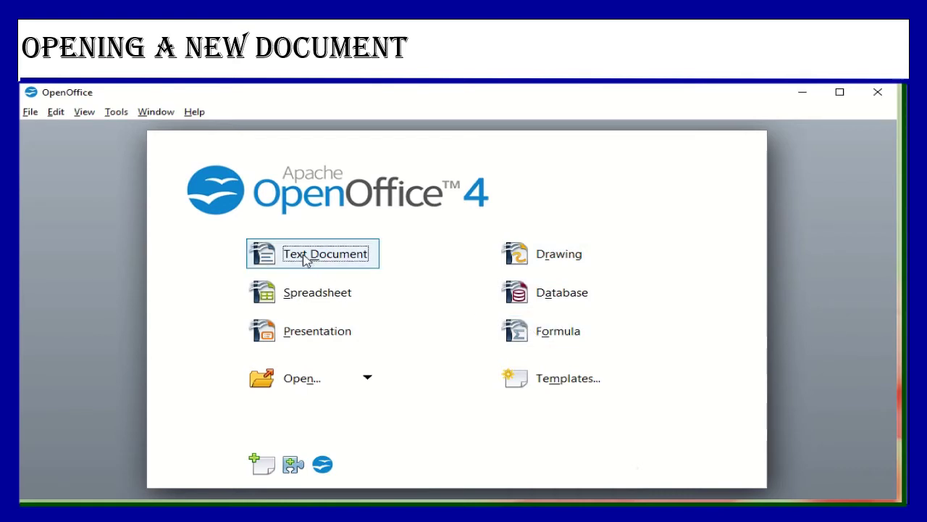
Create a new blank text document from the start screen, and another one from within the open document.
left_click(305, 261)
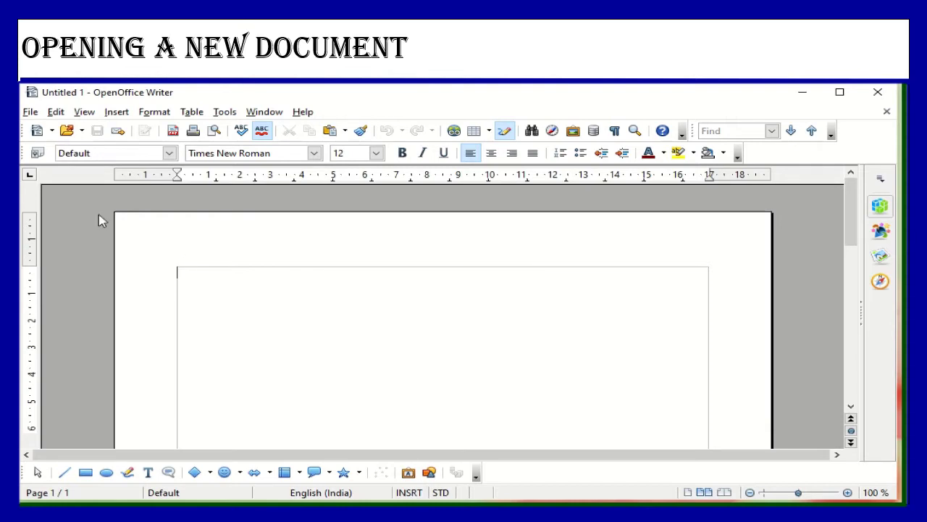
left_click(31, 113)
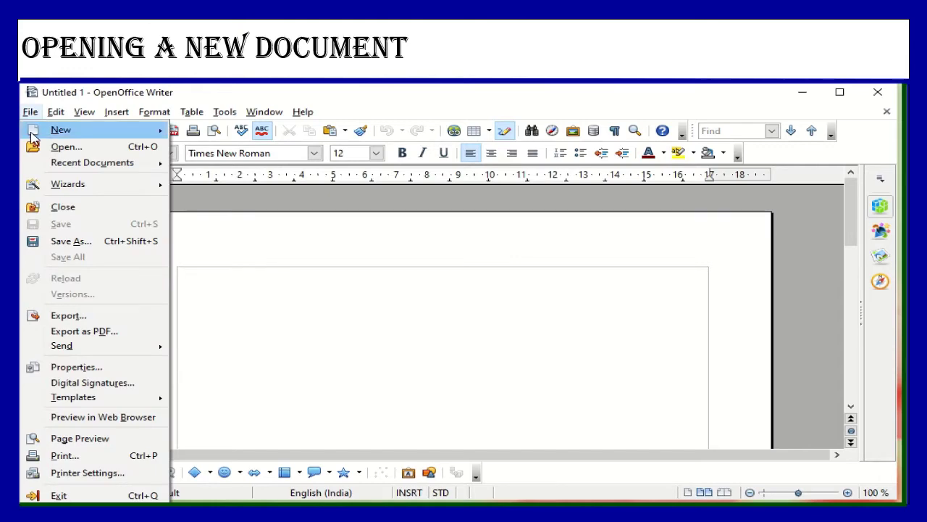
mouse_move(36, 134)
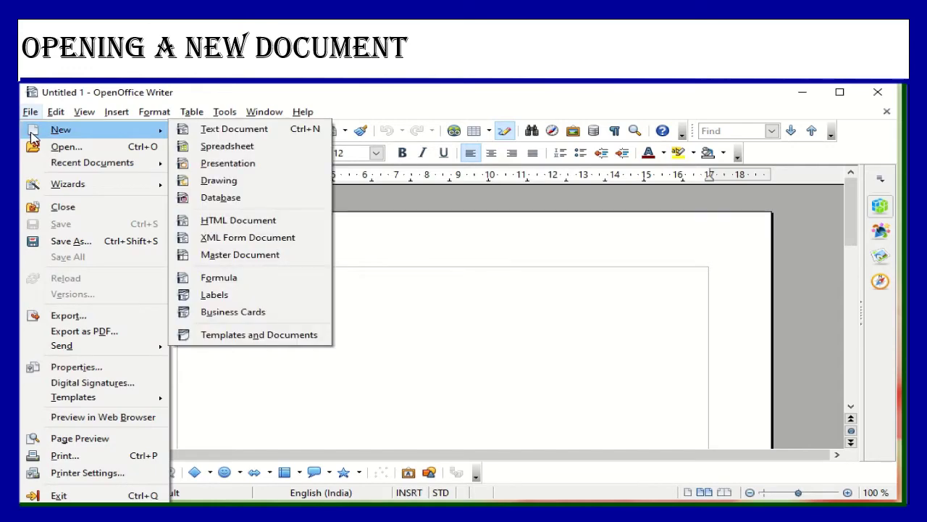
left_click(213, 129)
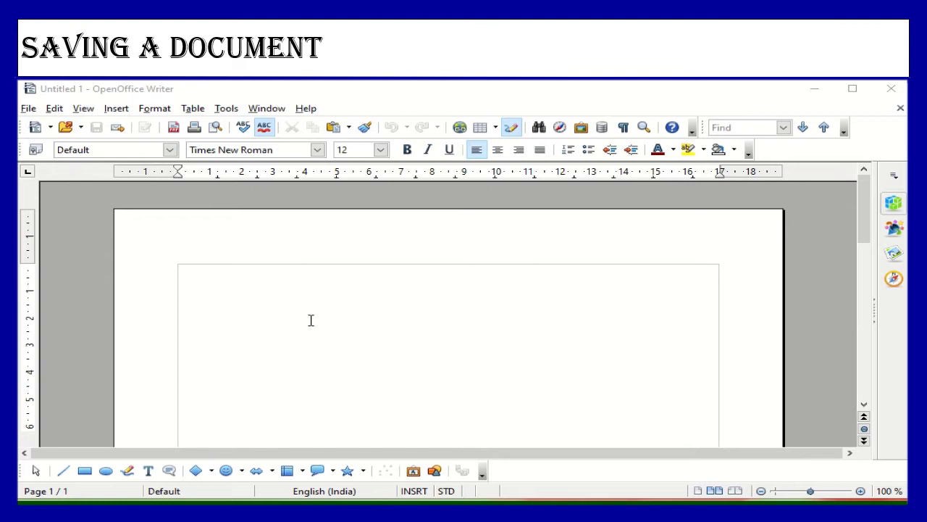
Save the new document on the Desktop as WATER.odt in ODF Text Document format.
left_click(27, 108)
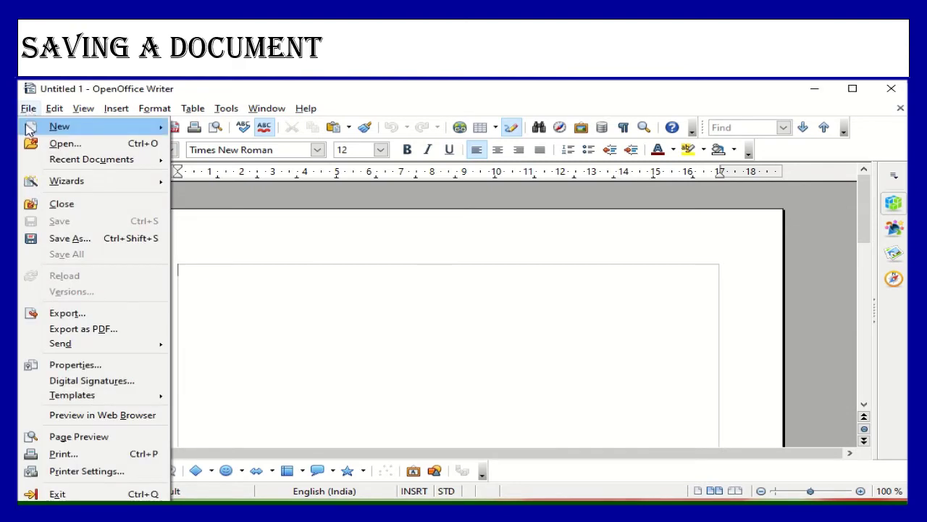
left_click(65, 243)
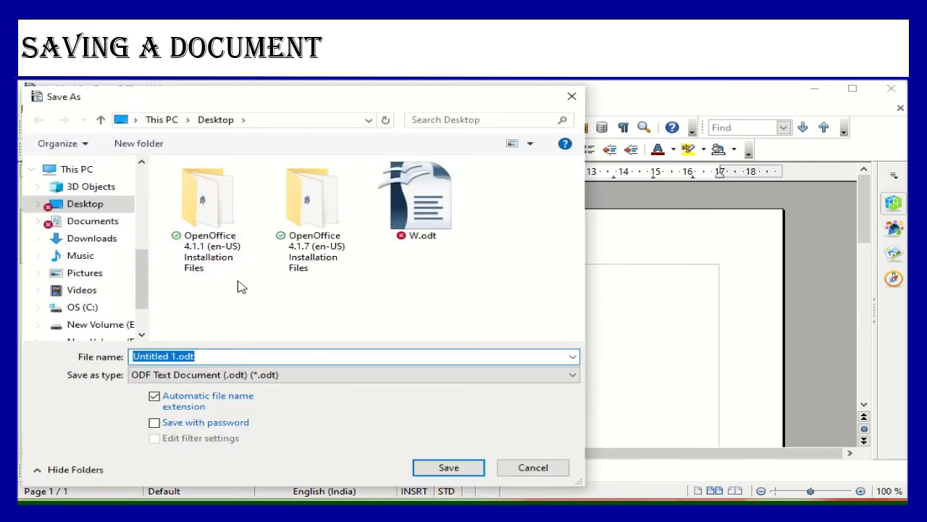
left_click(176, 355)
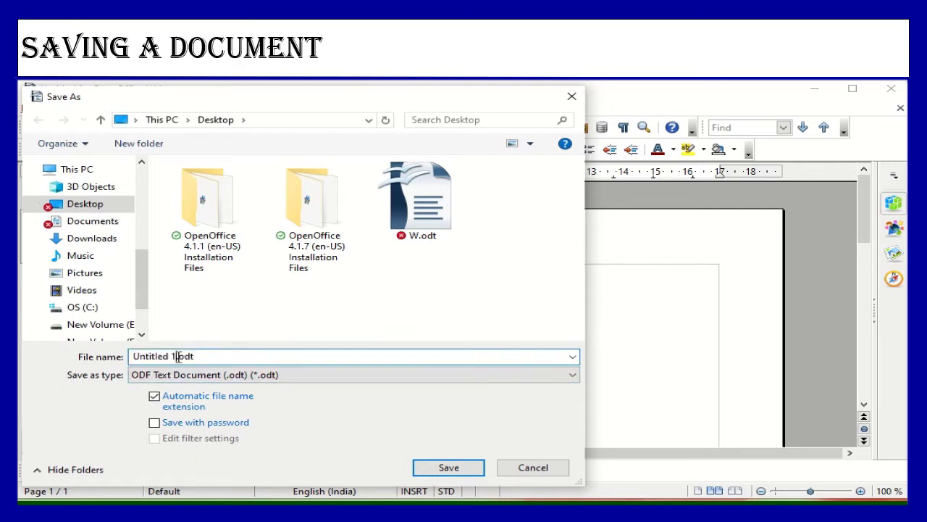
key("BackSpace")
key("BackSpace")
key("BackSpace")
key("BackSpace")
key("BackSpace")
key("BackSpace")
key("BackSpace")
key("BackSpace")
key("BackSpace")
key("BackSpace")
type("WATER")
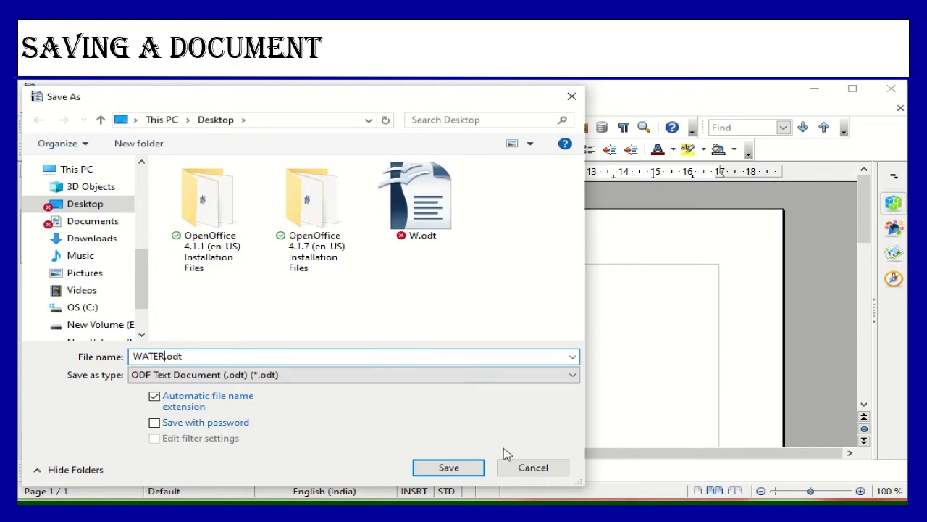
left_click(449, 468)
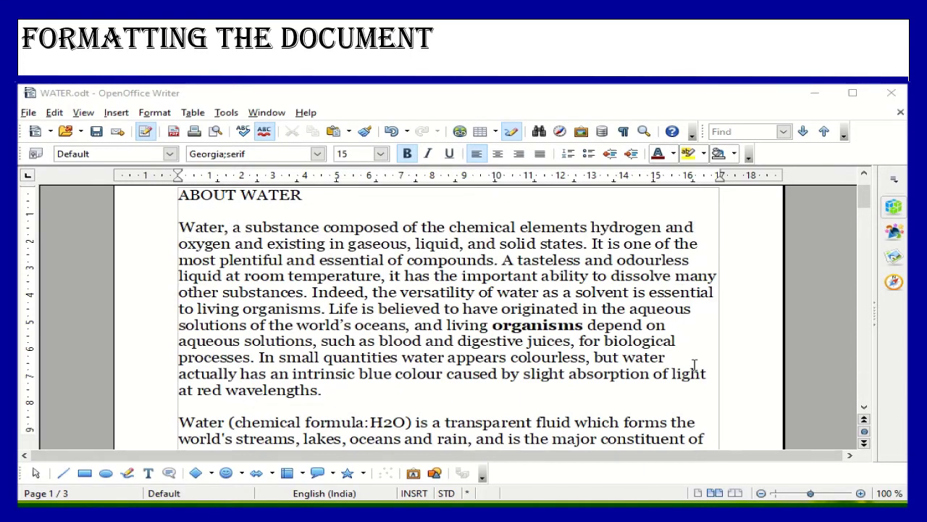
Examine the available fonts, font sizes, font colors, highlighting colors and background colors without applying any.
left_click(317, 154)
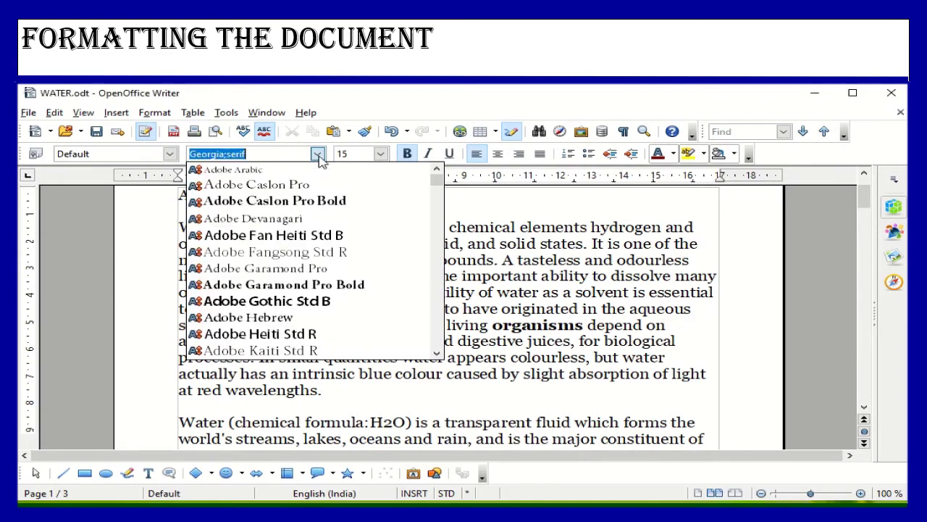
key("Escape")
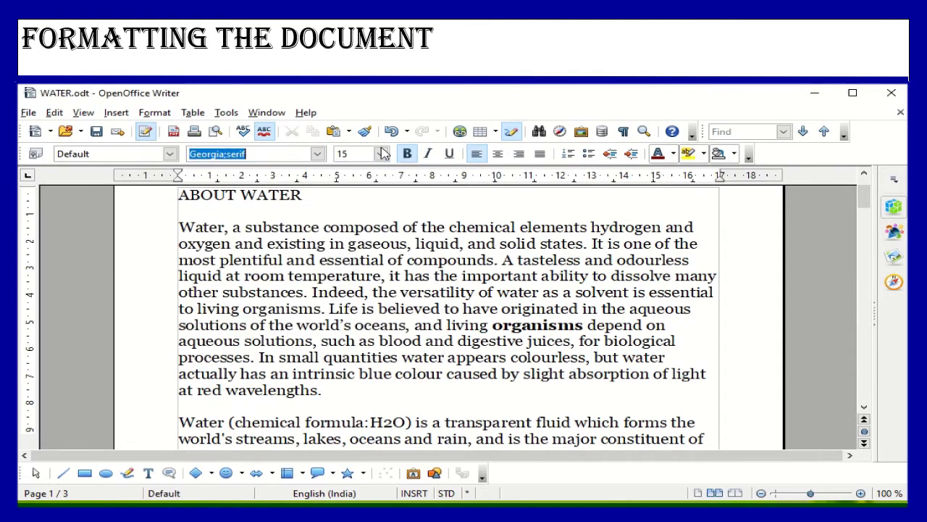
left_click(381, 154)
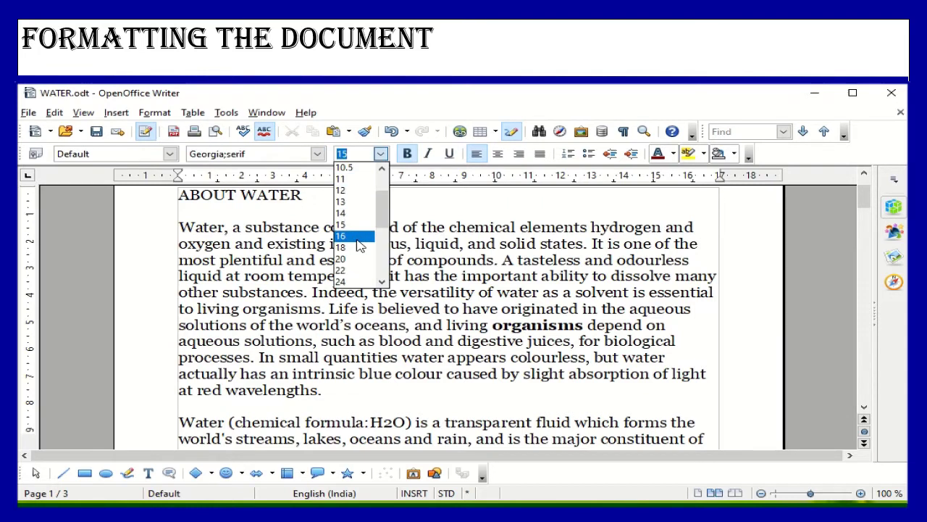
key("Escape")
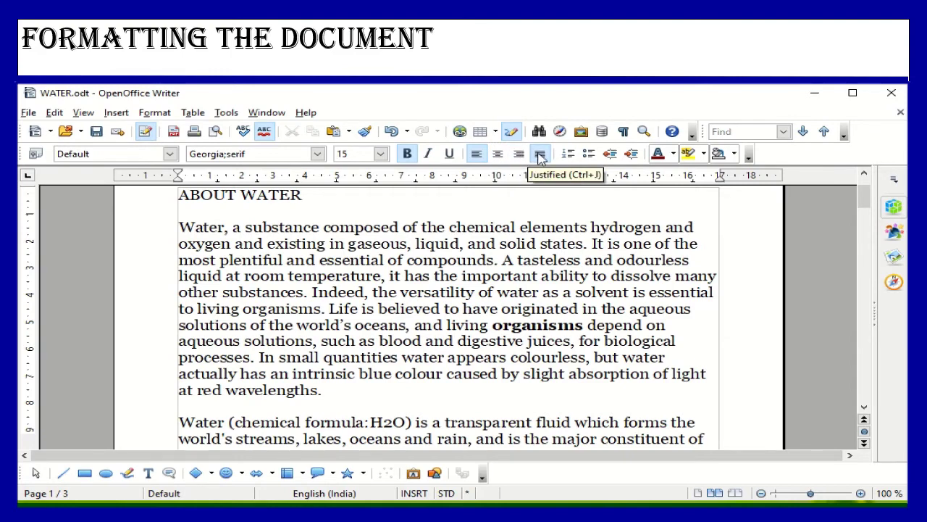
left_click(673, 155)
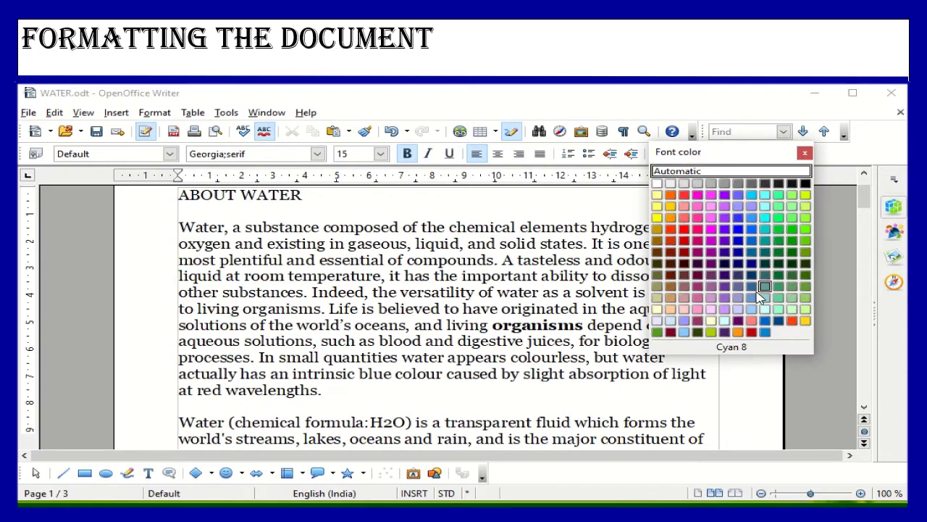
left_click(615, 205)
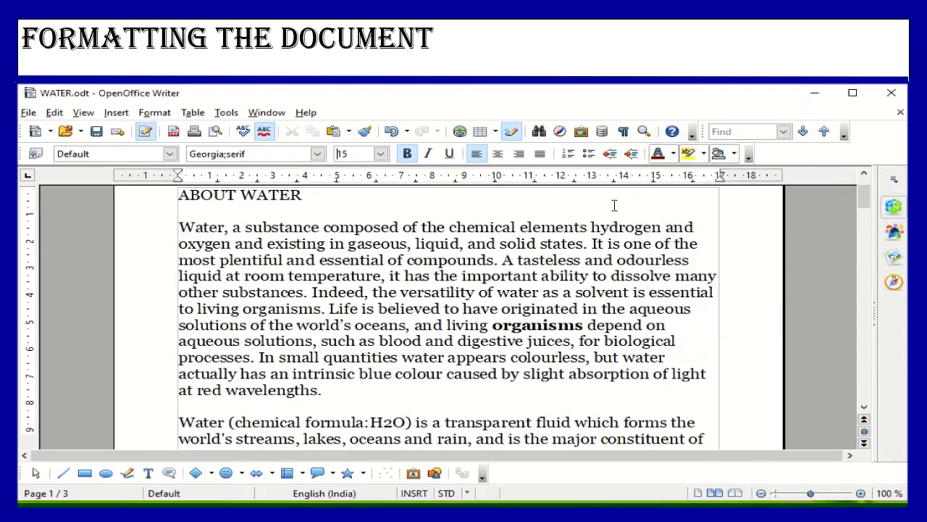
left_click(703, 154)
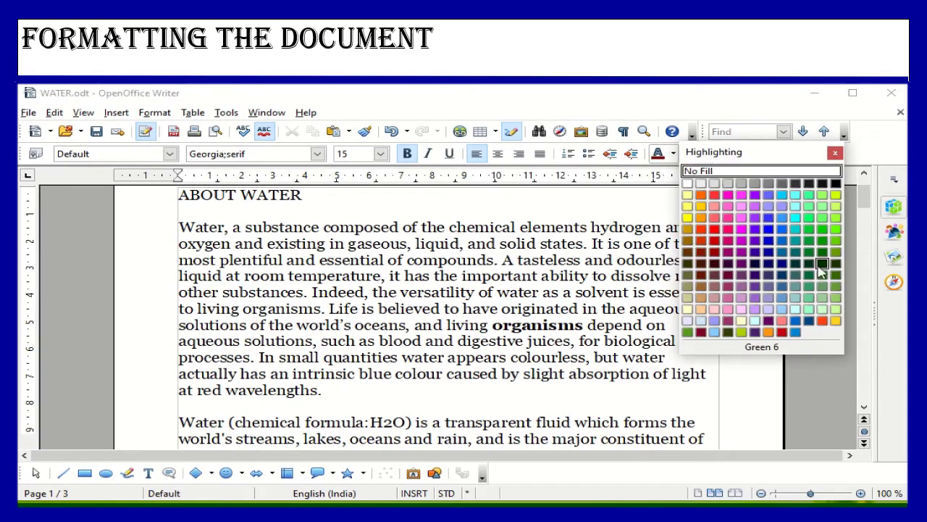
left_click(640, 194)
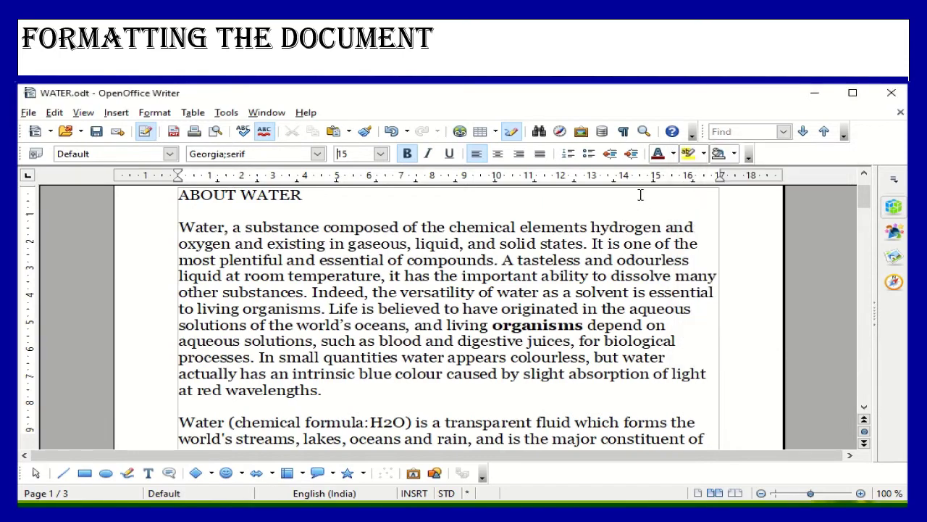
left_click(734, 154)
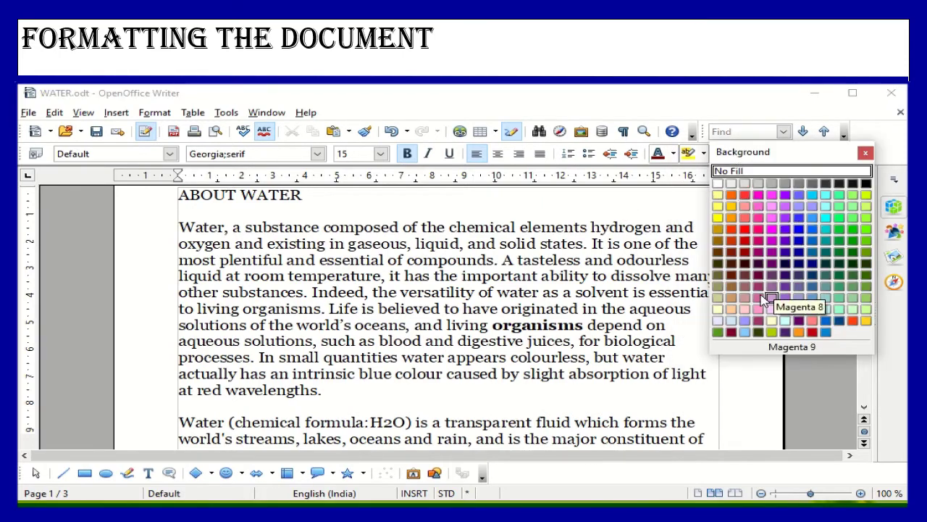
left_click(636, 205)
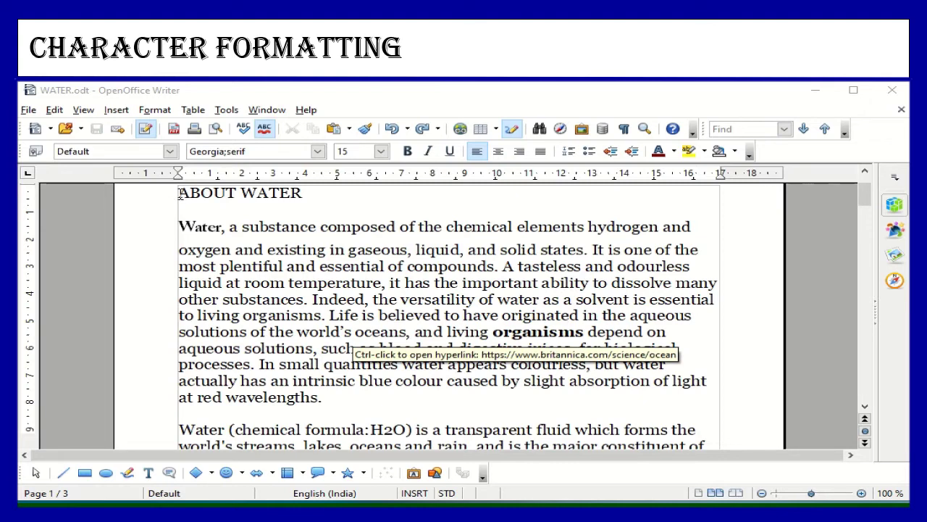
Select the ABOUT WATER heading and choose Algerian as its font in the character formatting settings.
left_click_drag(179, 194, 320, 196)
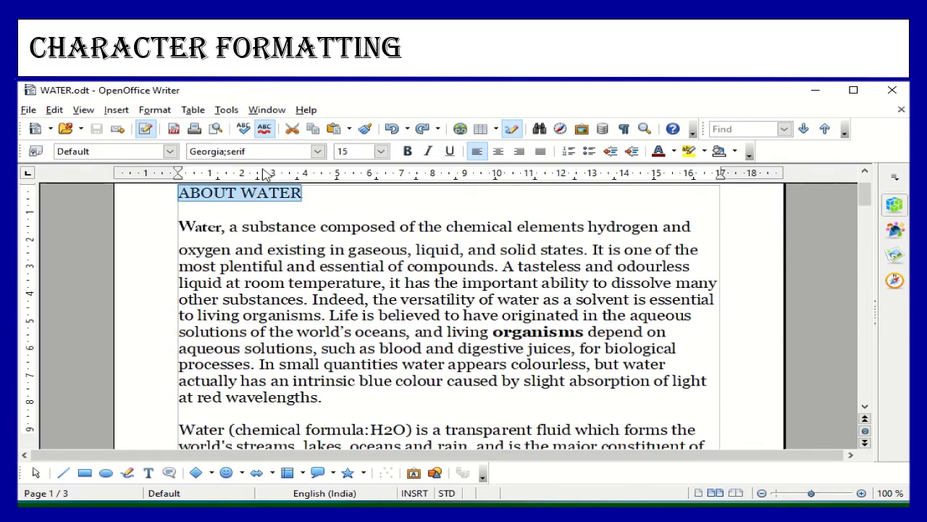
left_click(155, 110)
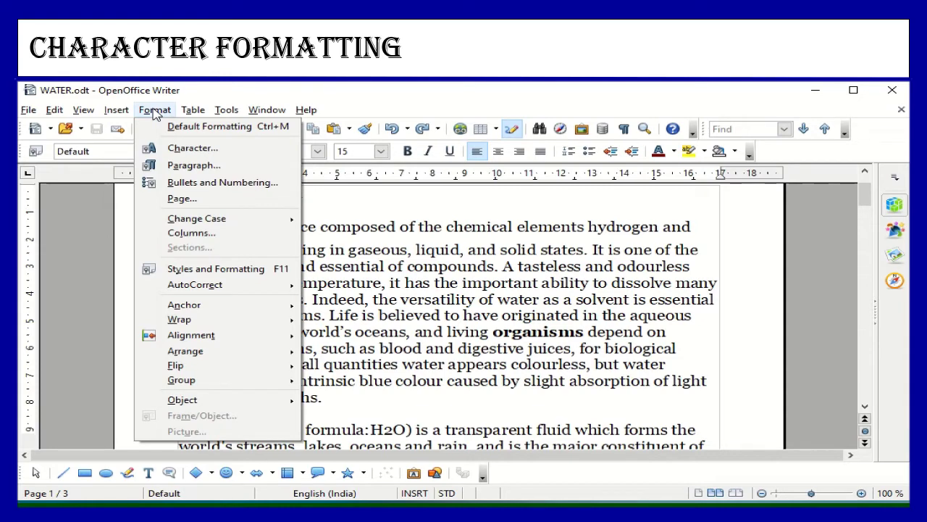
left_click(192, 148)
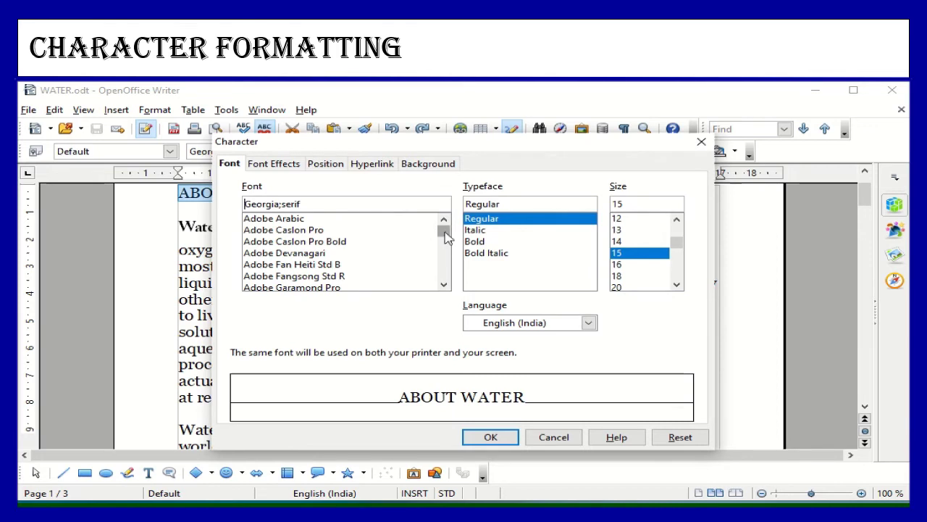
left_click_drag(445, 233, 445, 234)
left_click(444, 285)
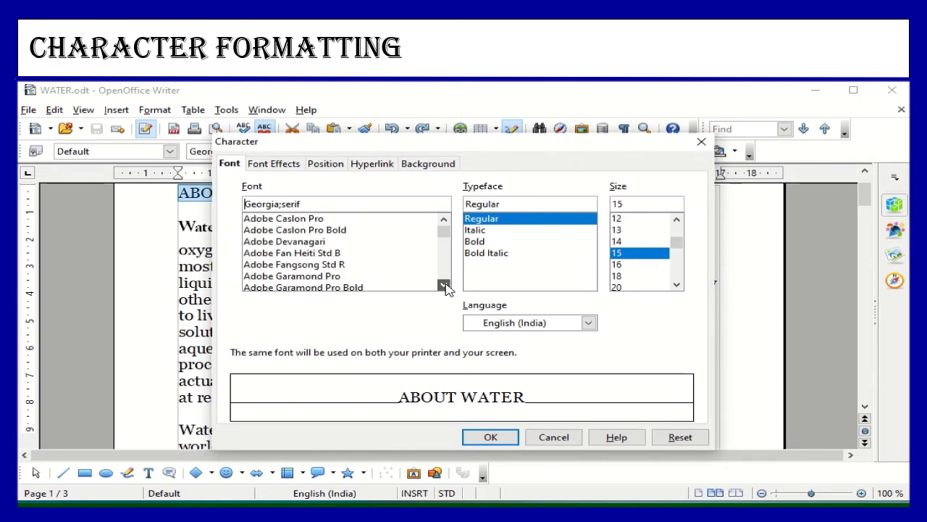
left_click(444, 286)
left_click(444, 285)
left_click(444, 286)
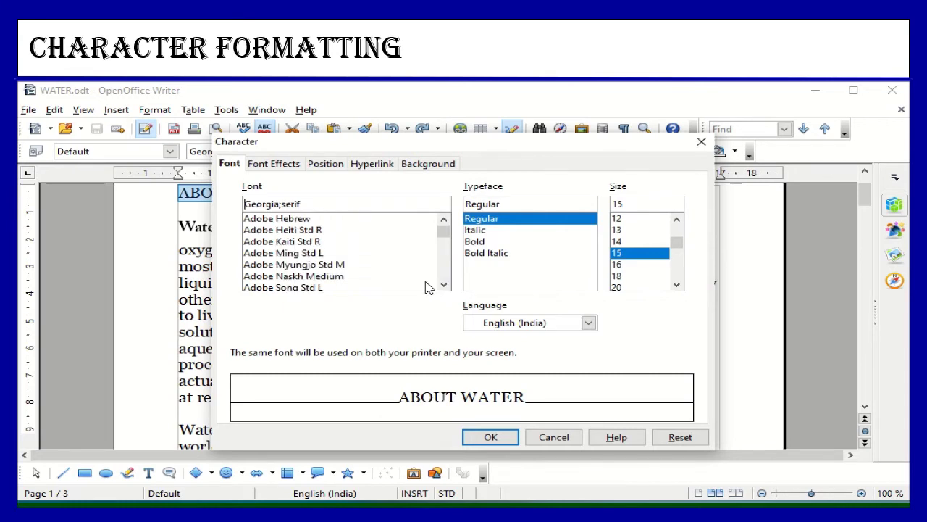
left_click(447, 288)
left_click(447, 288)
left_click(448, 288)
left_click(447, 289)
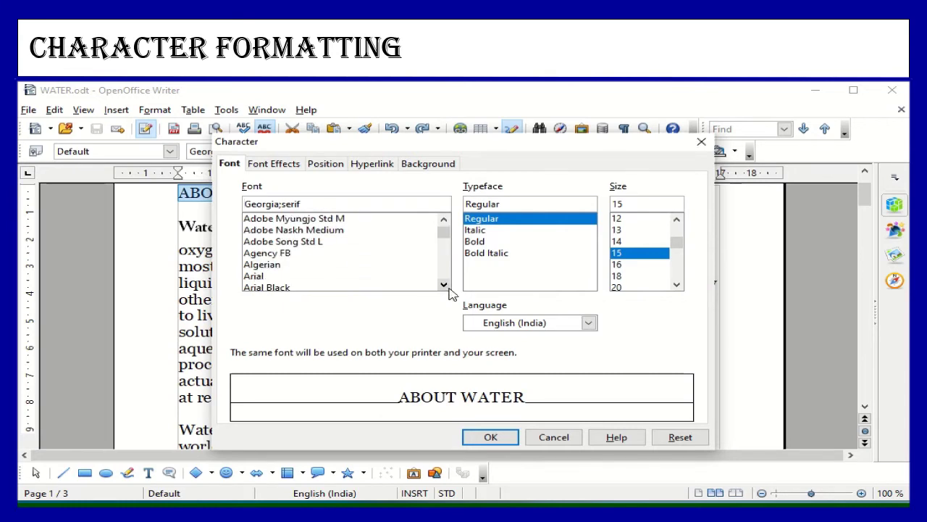
left_click(282, 265)
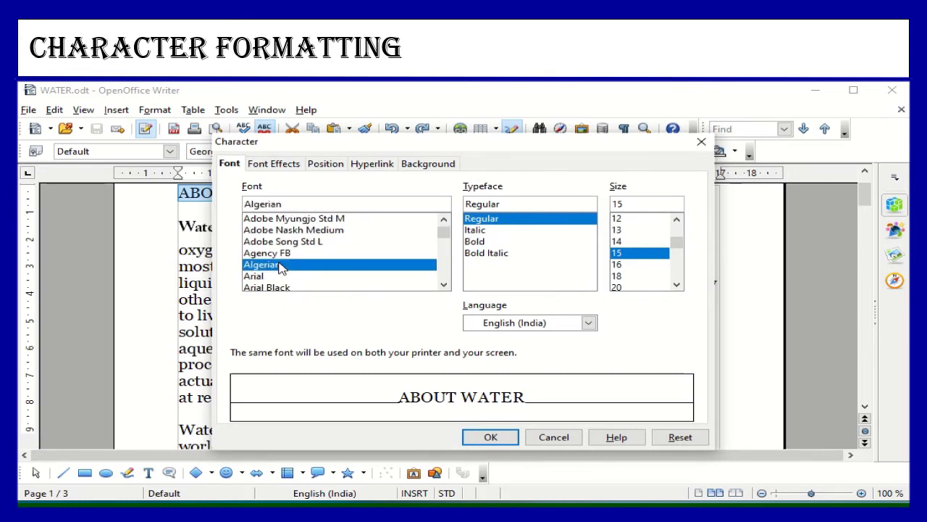
Set the heading's typeface to Bold Italic and its size to 28, and apply the character formatting.
left_click(499, 256)
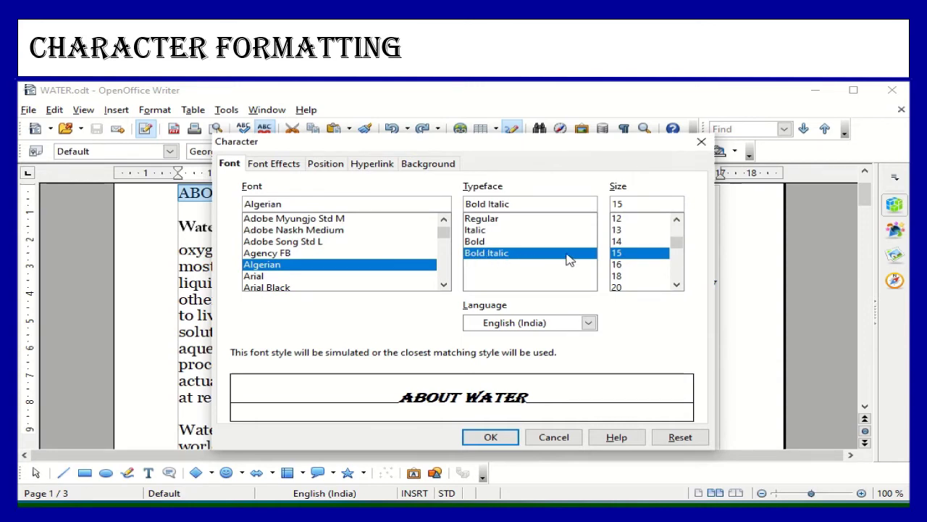
left_click(677, 285)
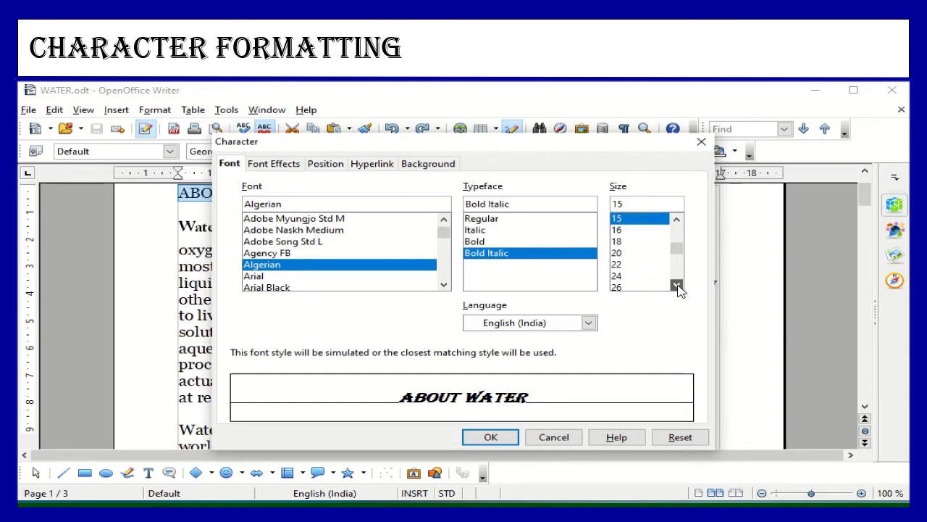
left_click(677, 285)
left_click(619, 276)
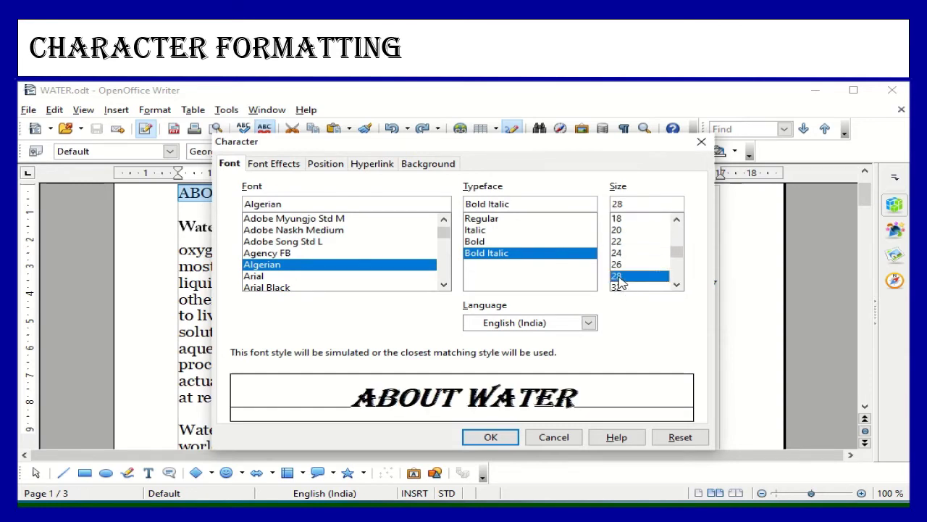
left_click(490, 438)
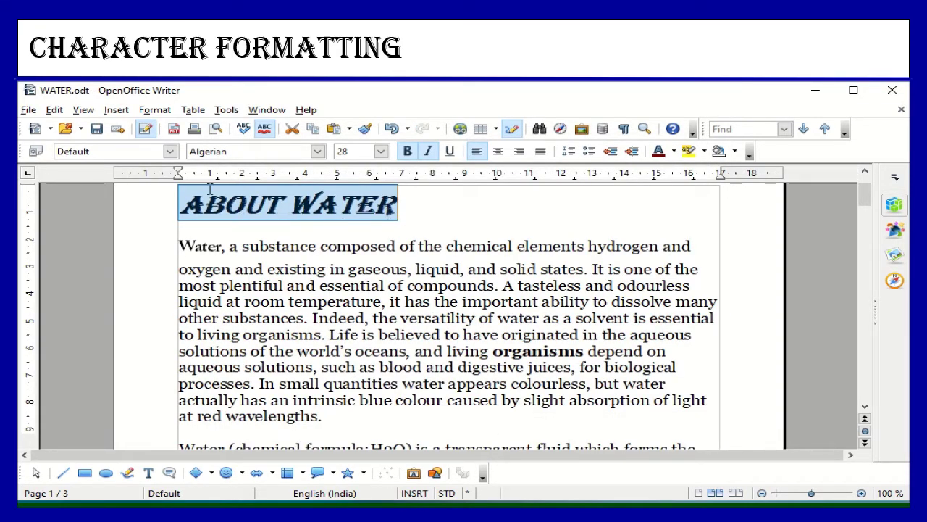
Restyle the selected ABOUT WATER heading as underlined Adobe Fan Heiti Std B at size 24.
left_click(323, 158)
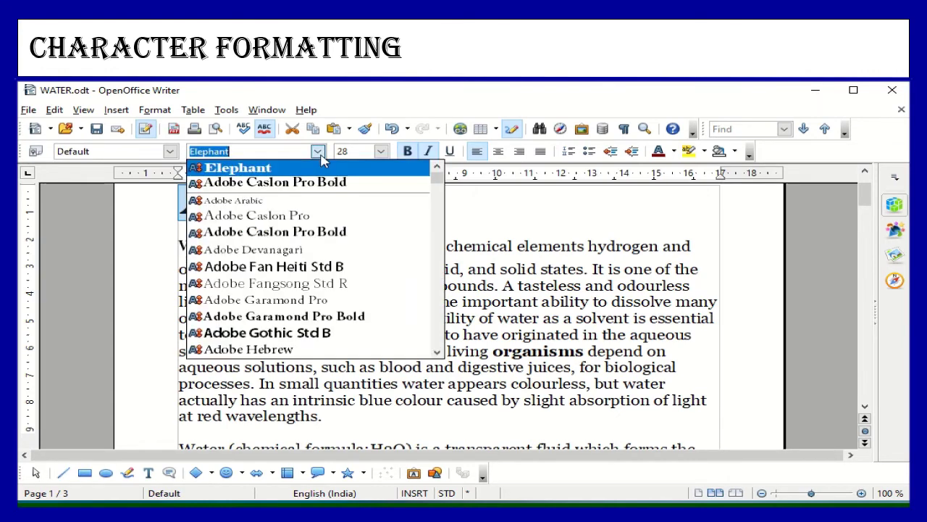
left_click(297, 266)
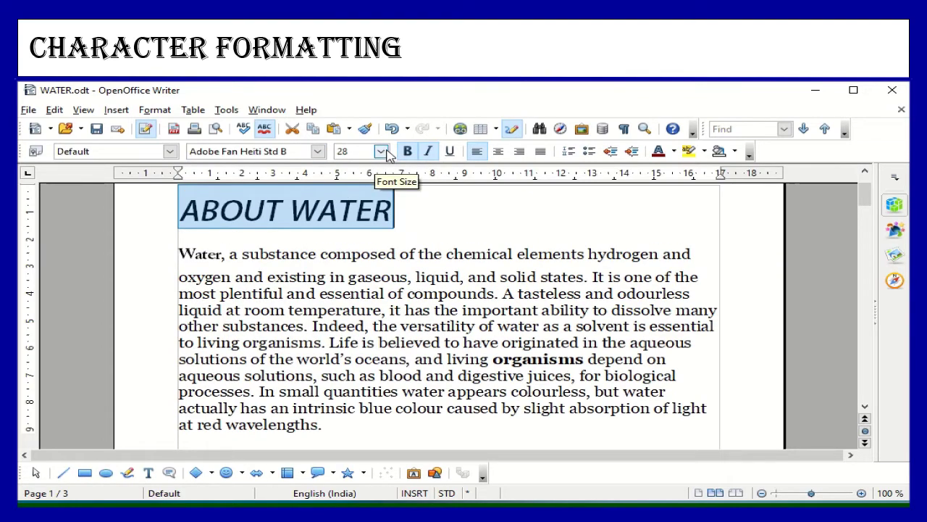
left_click(382, 152)
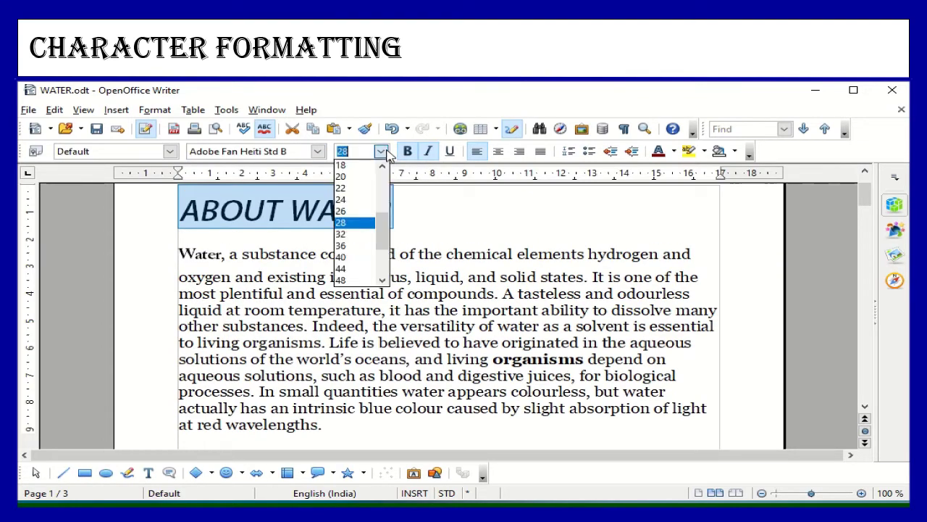
left_click(340, 200)
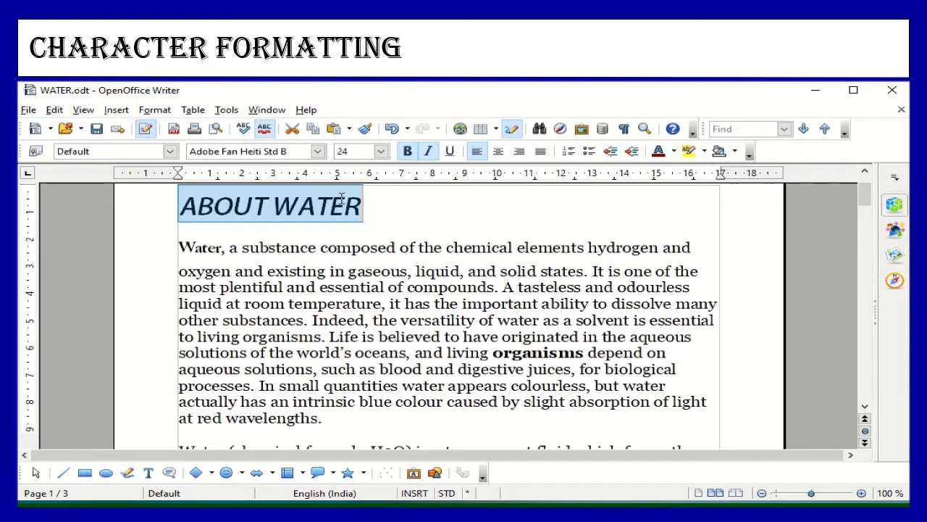
left_click(451, 154)
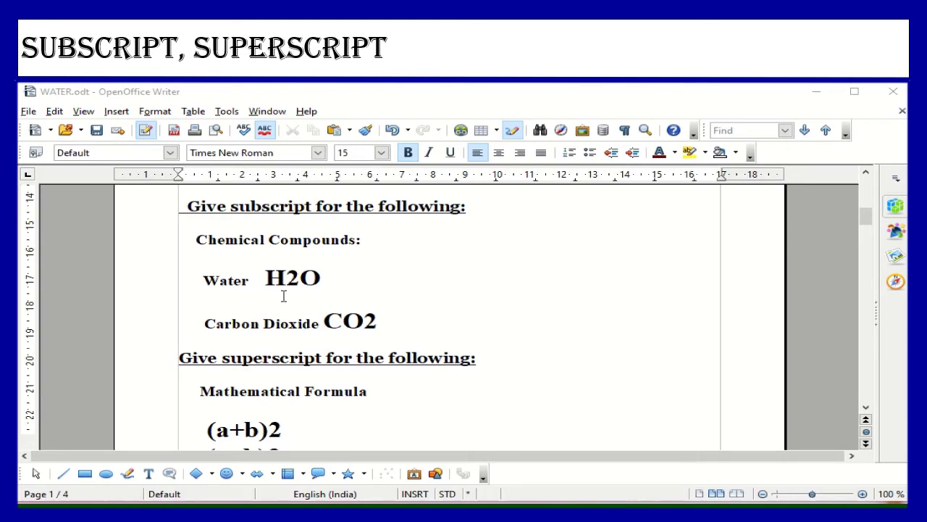
Select the 2 in H2O, followed by the 2 in CO2.
left_click_drag(287, 280, 300, 280)
left_click_drag(363, 321, 376, 320)
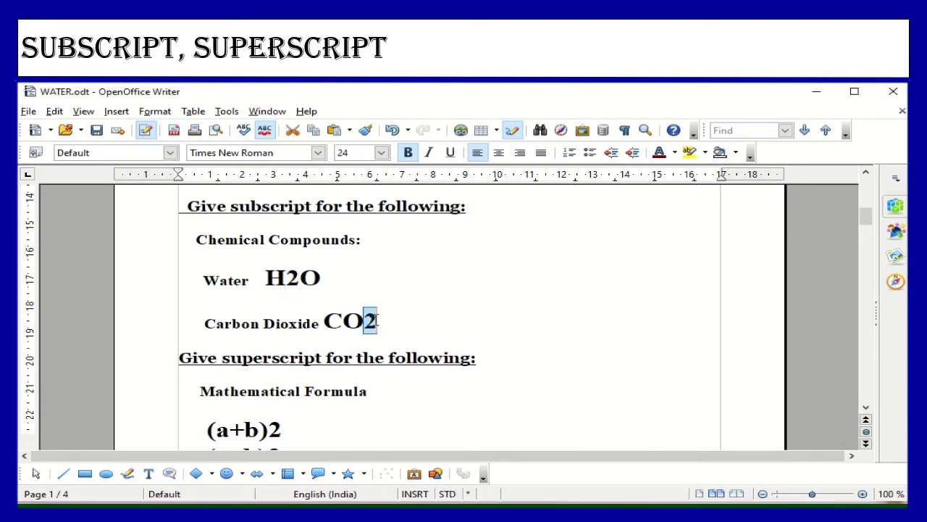
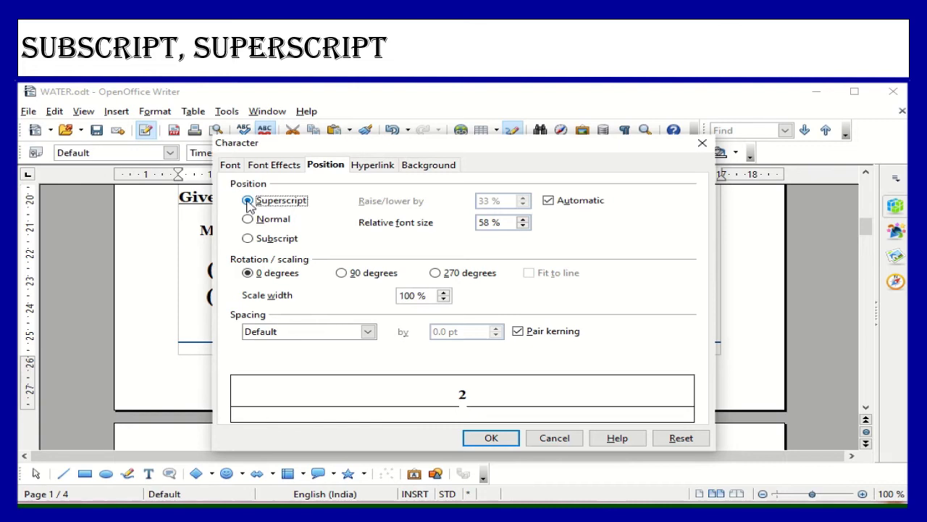
Apply superscript to the selected 2 in the (a+b)2 formula.
left_click(490, 438)
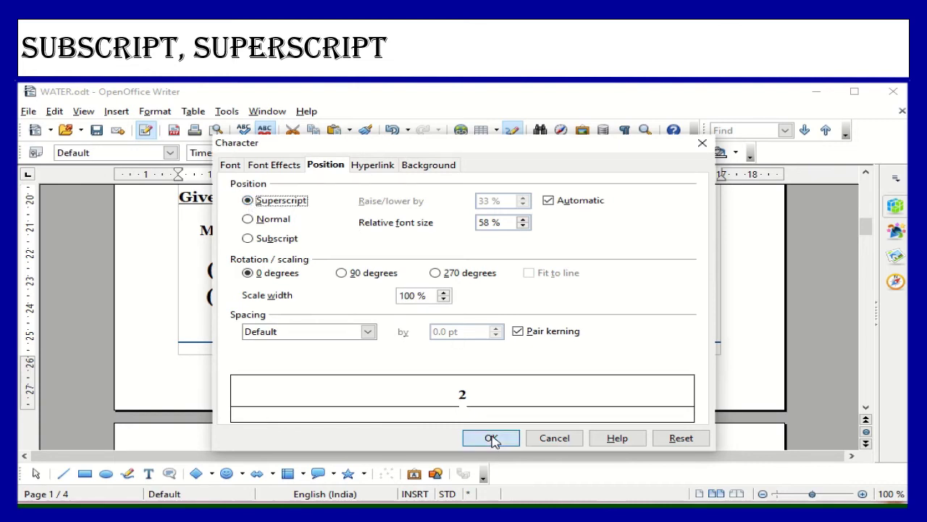
left_click(326, 266)
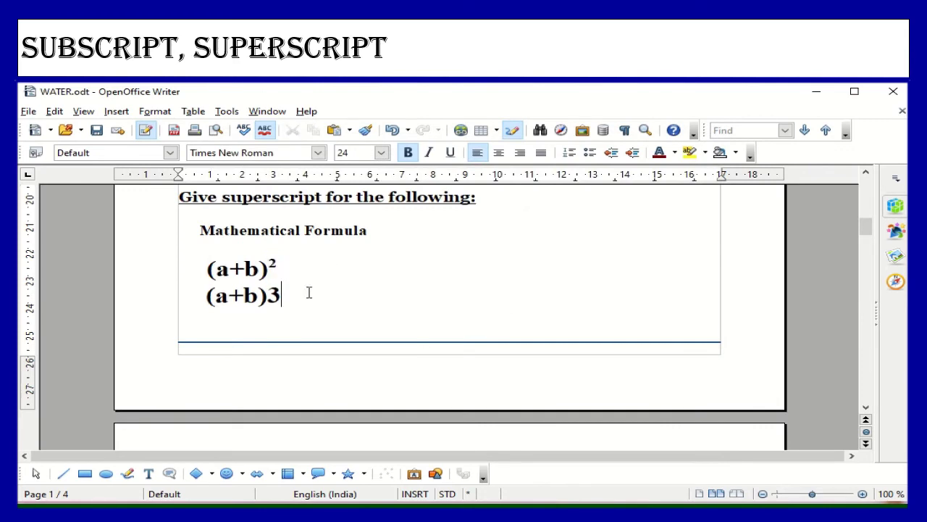
Format the 3 in the (a+b)3 formula as superscript.
left_click(278, 297)
left_click_drag(268, 295, 281, 295)
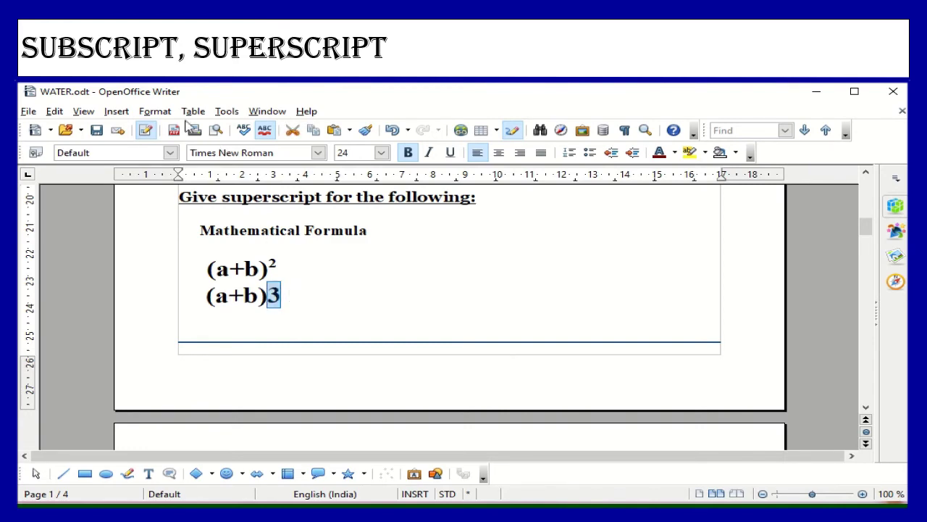
left_click(155, 111)
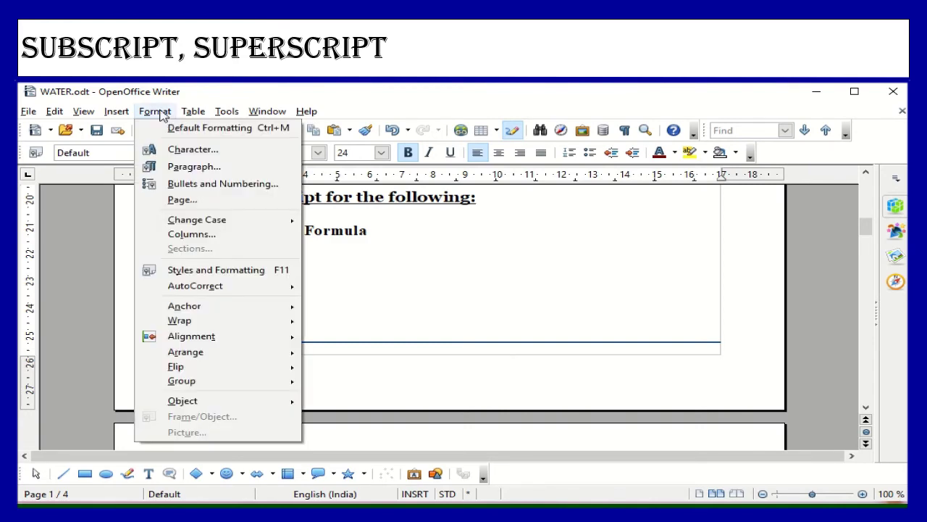
left_click(173, 151)
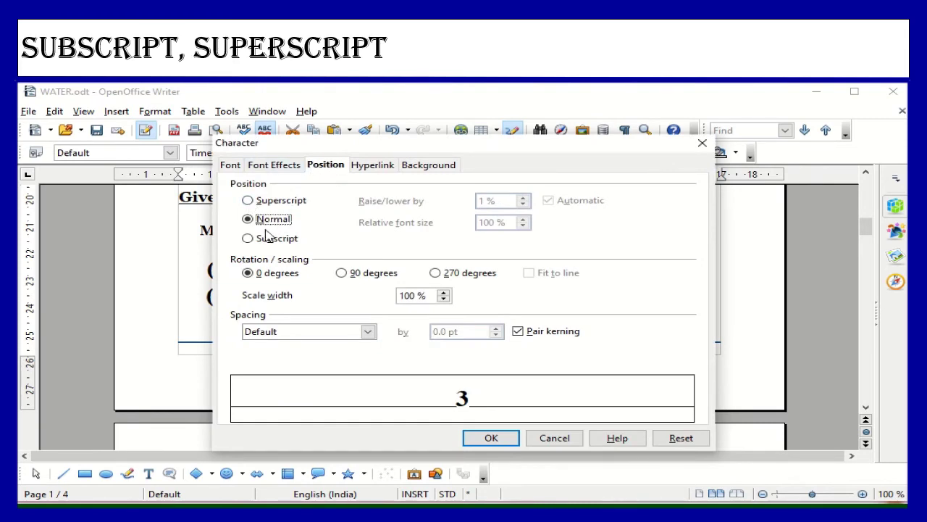
left_click(248, 202)
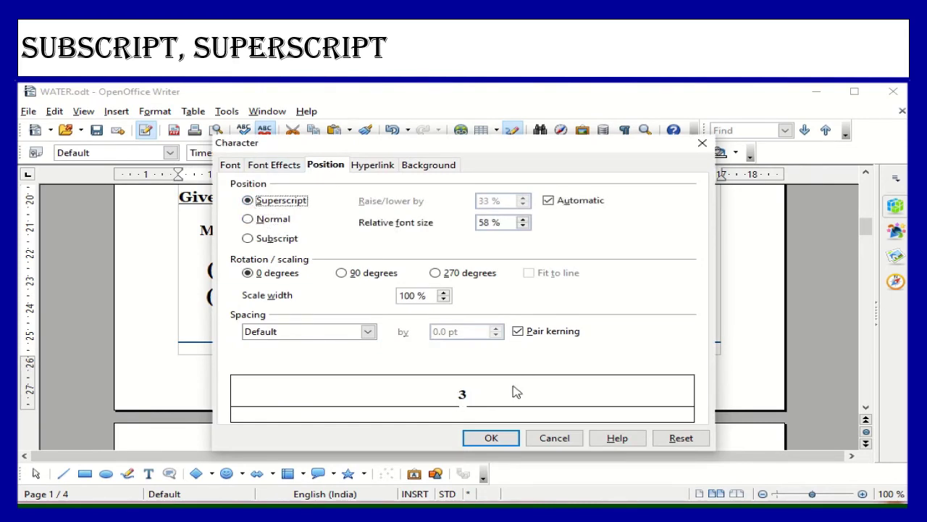
left_click(496, 438)
key("Up")
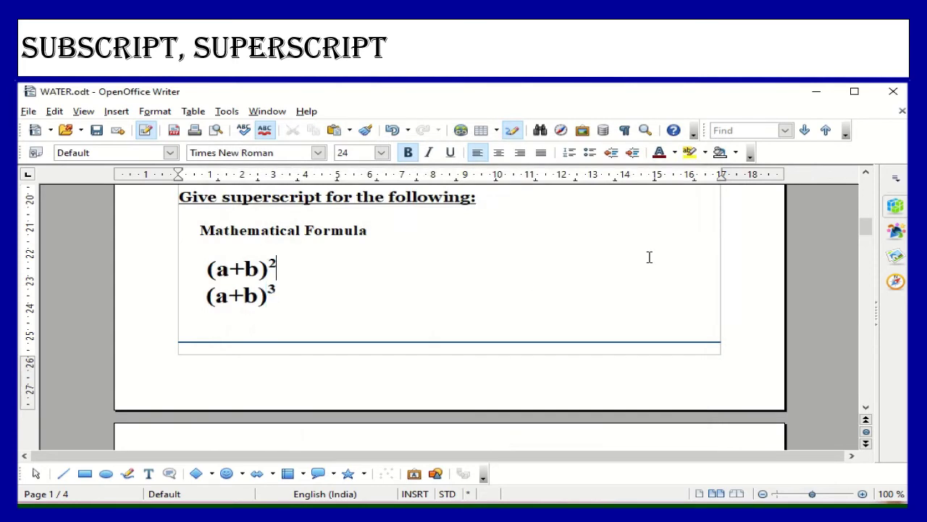
Review the subscripts in the chemical compounds and the superscripts in the mathematical formulas.
left_click_drag(866, 230, 866, 220)
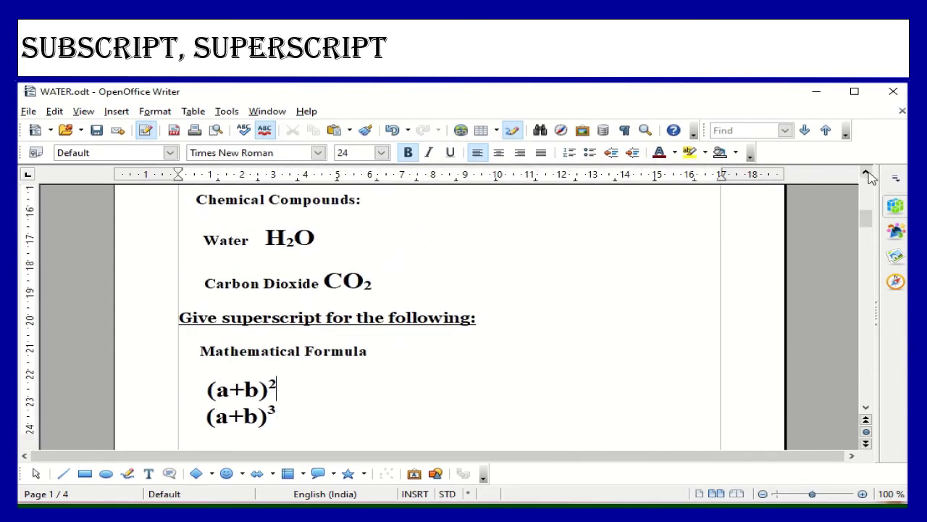
left_click(866, 172)
left_click(866, 172)
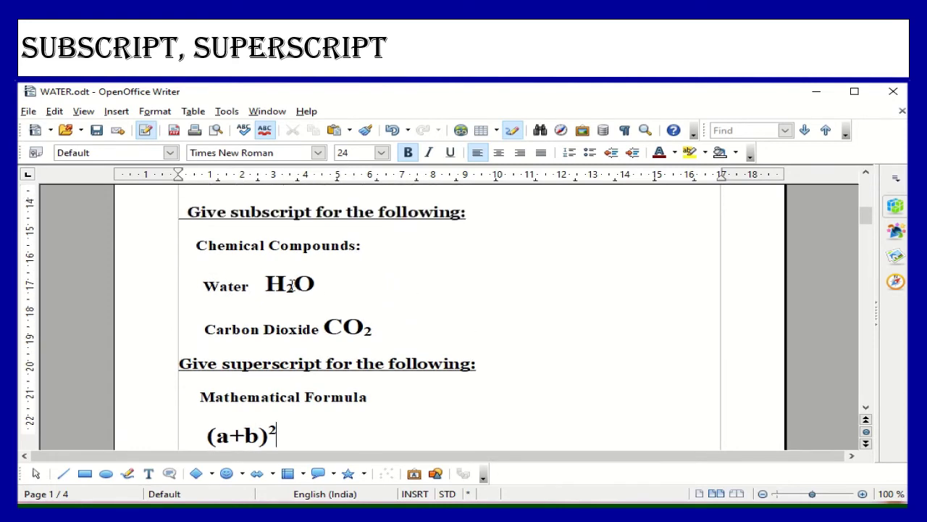
left_click_drag(284, 287, 295, 286)
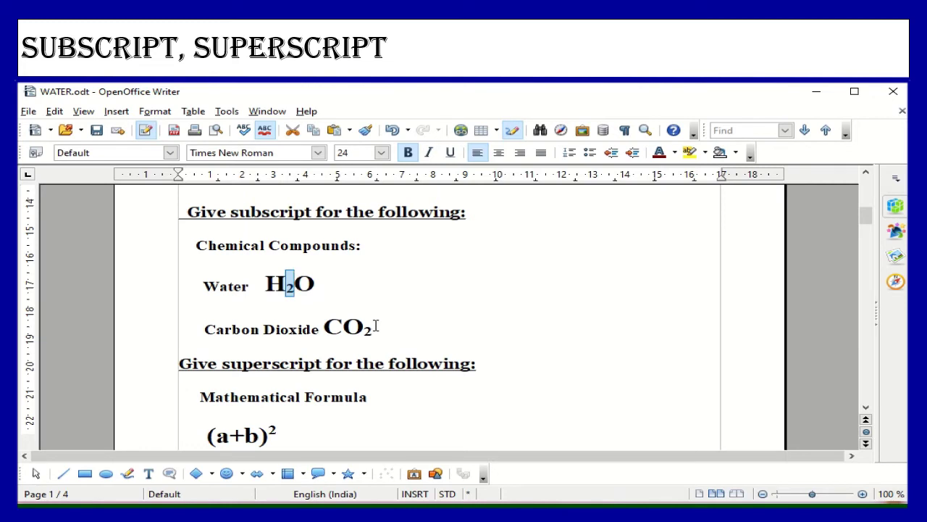
left_click_drag(363, 330, 373, 330)
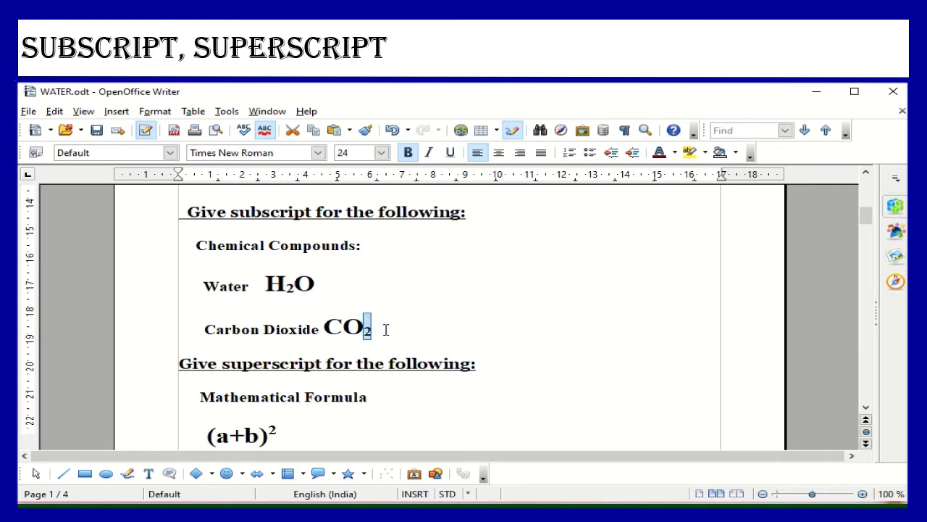
left_click_drag(865, 215, 866, 225)
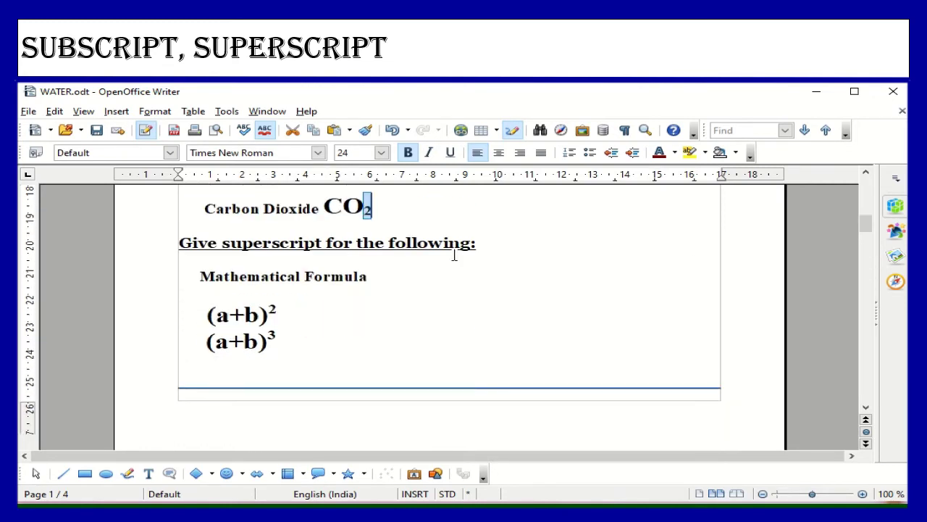
left_click(268, 313)
left_click_drag(269, 313, 276, 310)
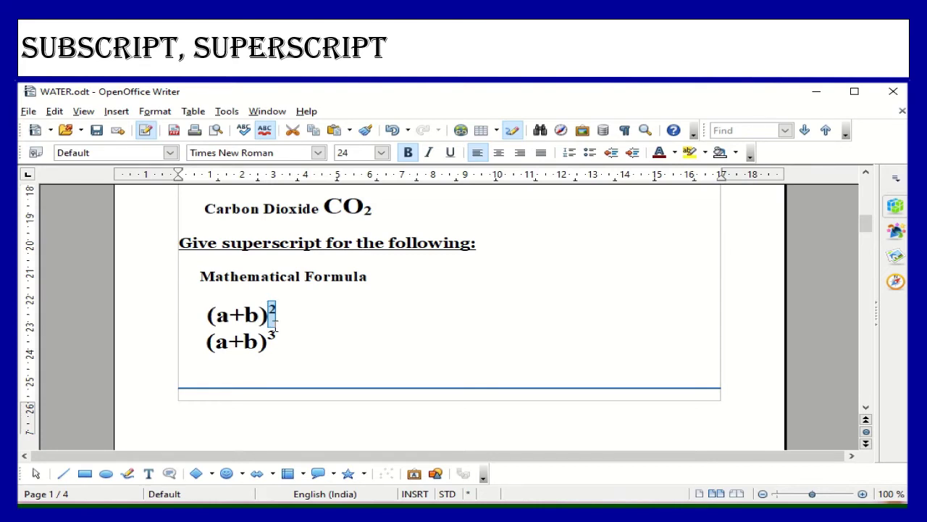
left_click_drag(270, 337, 282, 332)
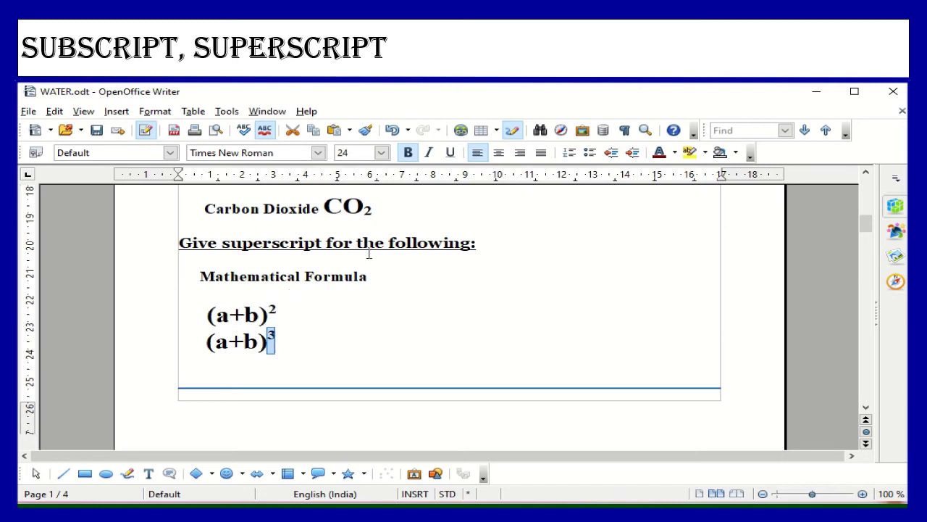
left_click_drag(866, 230, 867, 231)
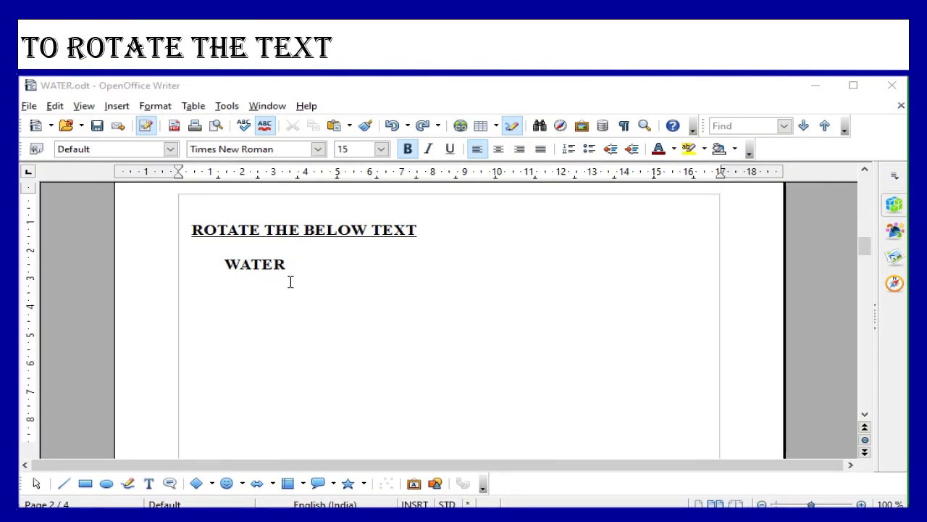
Rotate the word WATER under the ROTATE THE BELOW TEXT heading by 90 degrees.
left_click(224, 264)
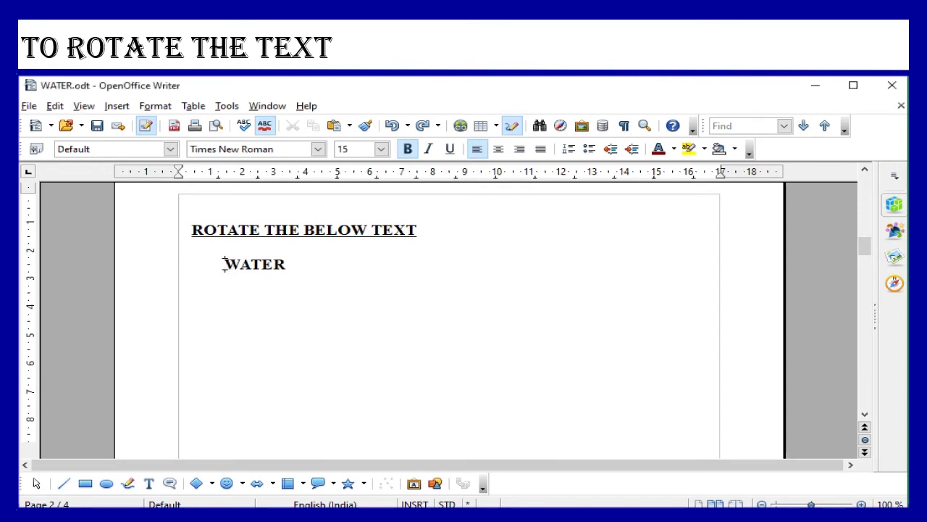
left_click_drag(223, 264, 294, 264)
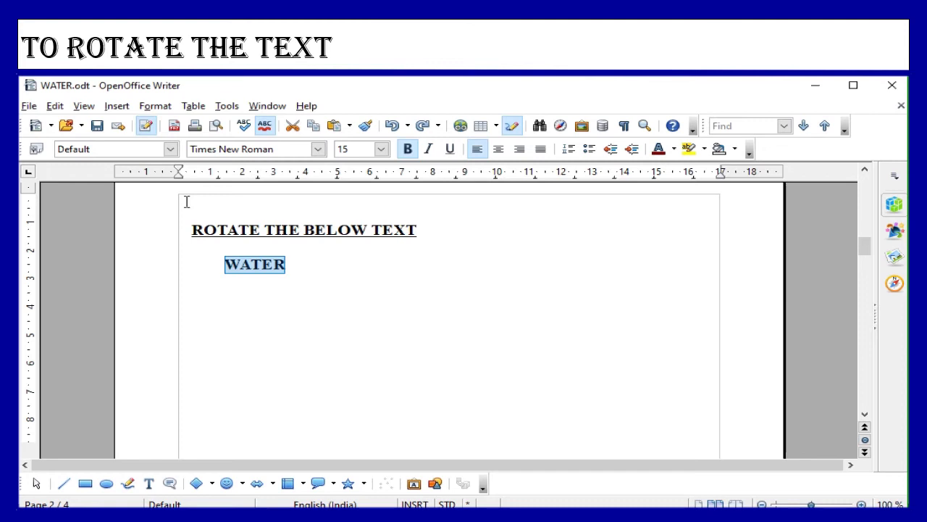
left_click(159, 106)
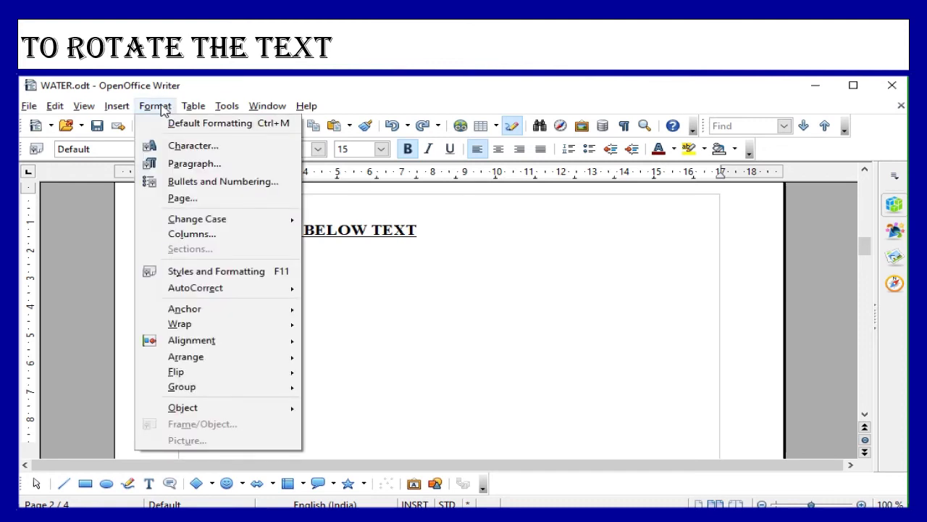
left_click(174, 145)
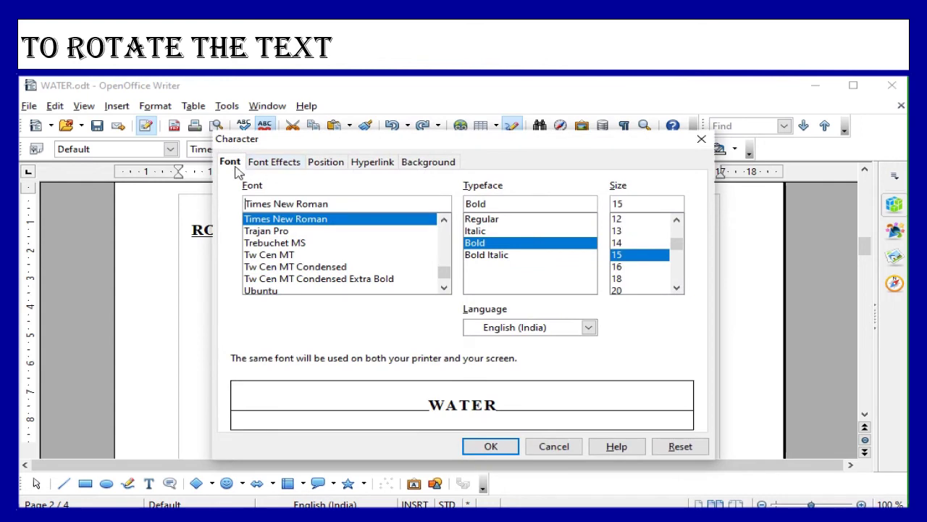
left_click(328, 163)
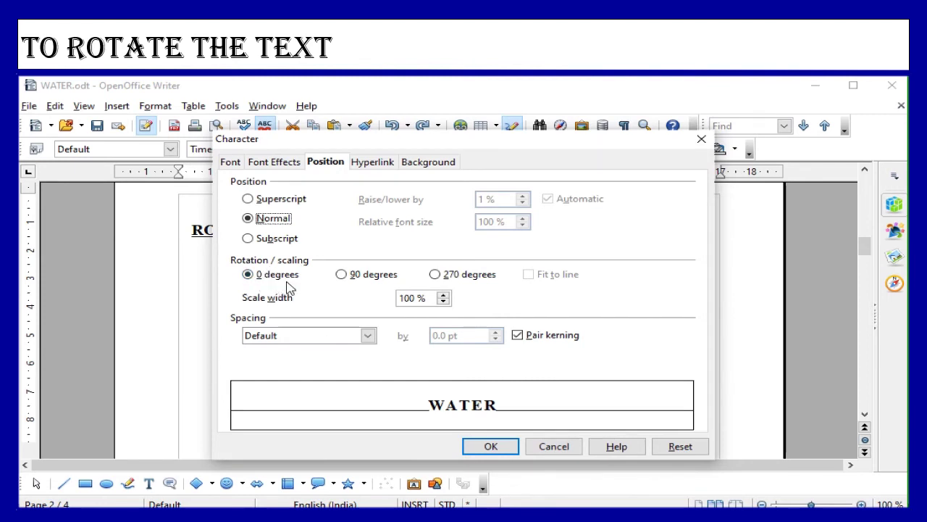
left_click(345, 279)
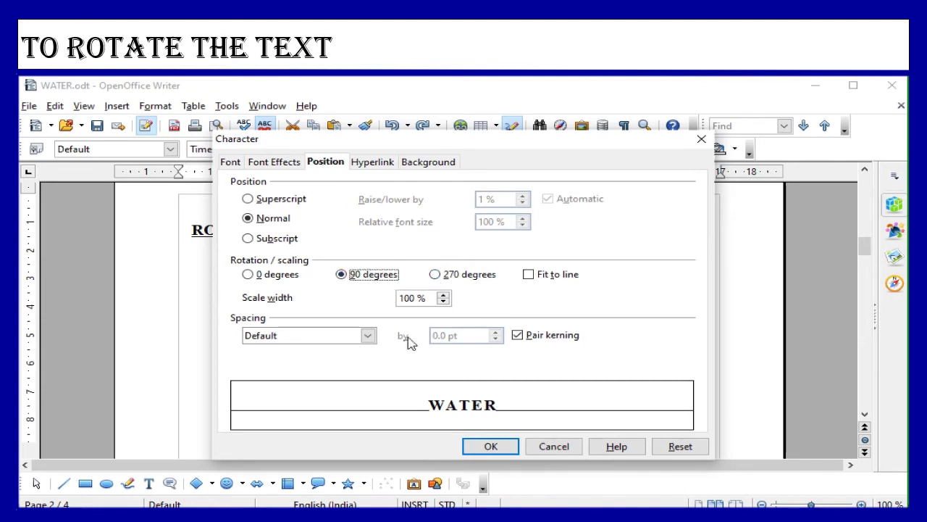
left_click(489, 444)
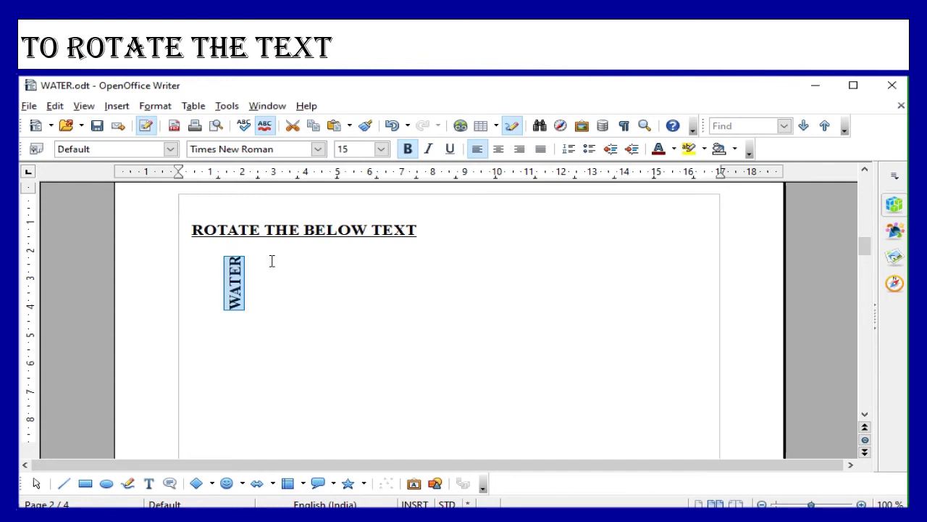
Change the rotation of the selected word WATER to 270 degrees.
left_click(156, 108)
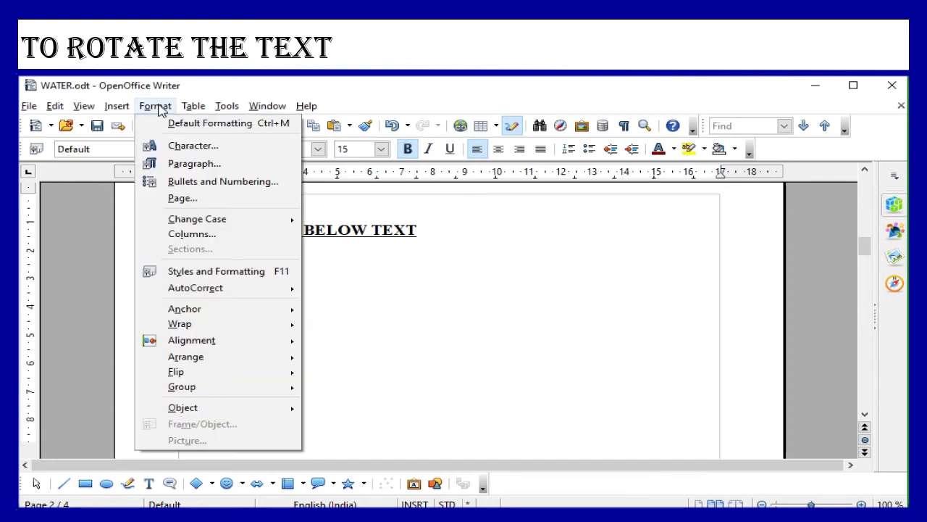
left_click(185, 149)
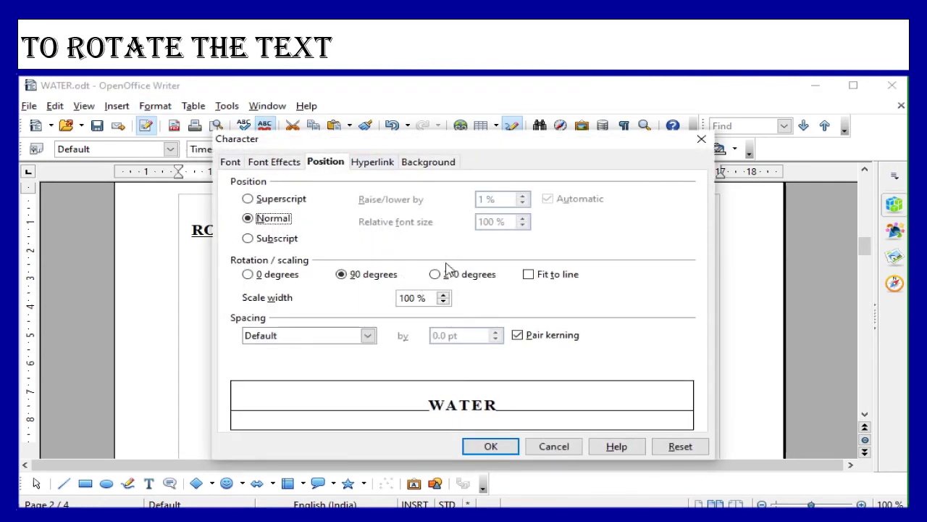
left_click(435, 276)
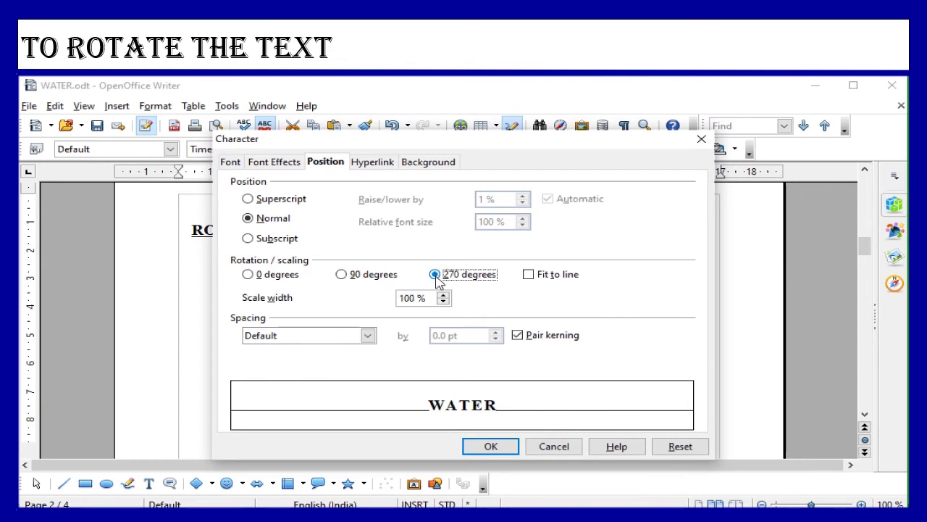
left_click(494, 447)
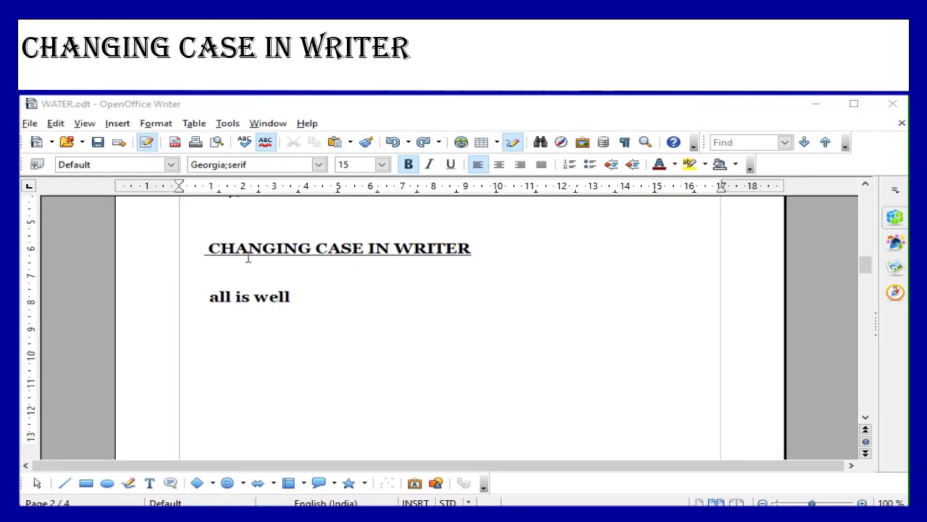
Convert the text "all is well" under the CHANGING CASE IN WRITER heading to uppercase.
left_click(288, 307)
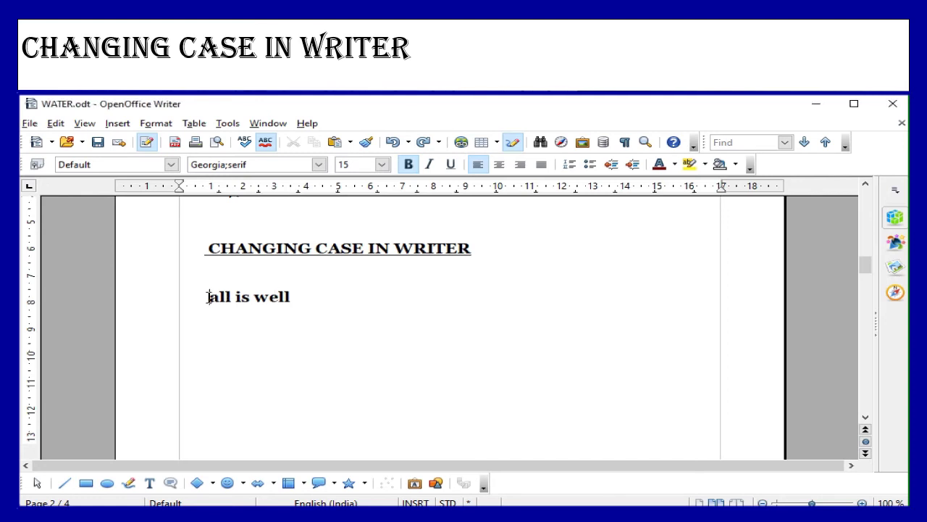
left_click_drag(211, 294, 304, 296)
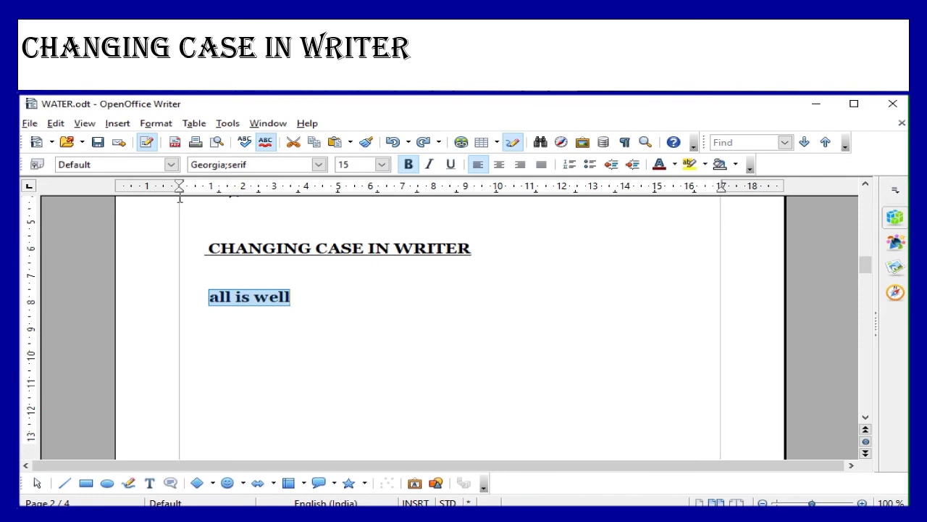
left_click(162, 125)
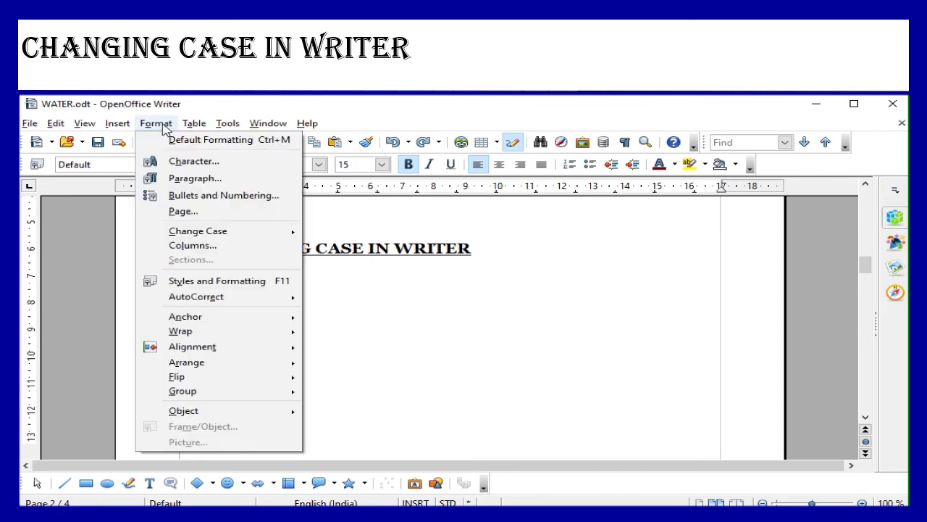
mouse_move(174, 236)
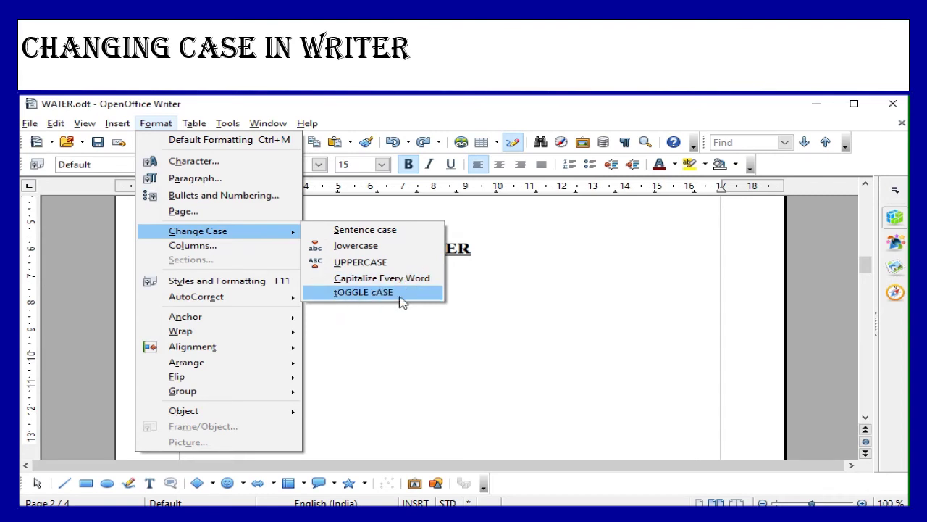
left_click(360, 262)
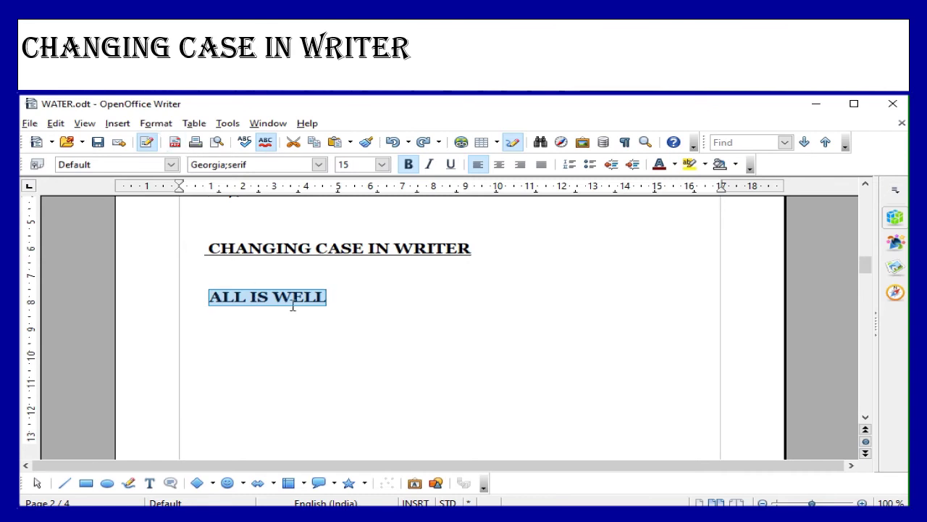
Convert the selected text under the CHANGING CASE IN WRITER heading to lowercase.
left_click(154, 125)
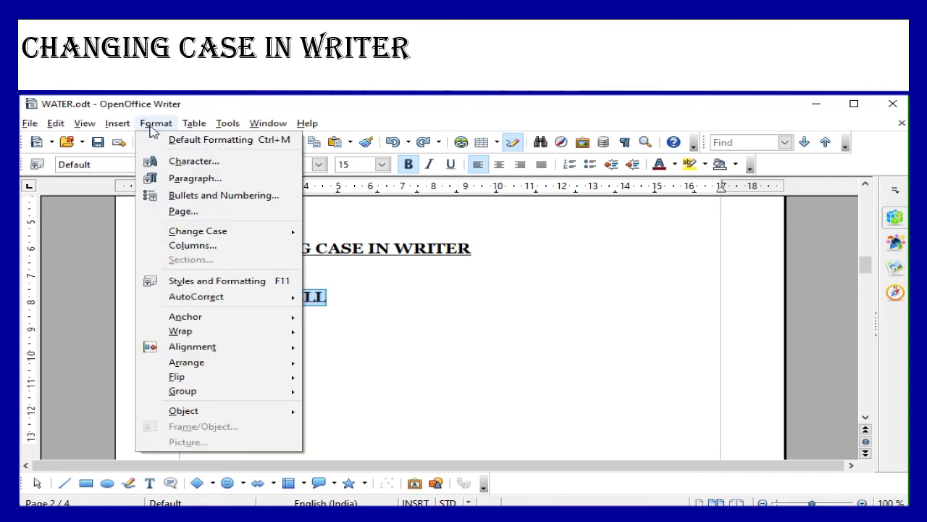
mouse_move(197, 237)
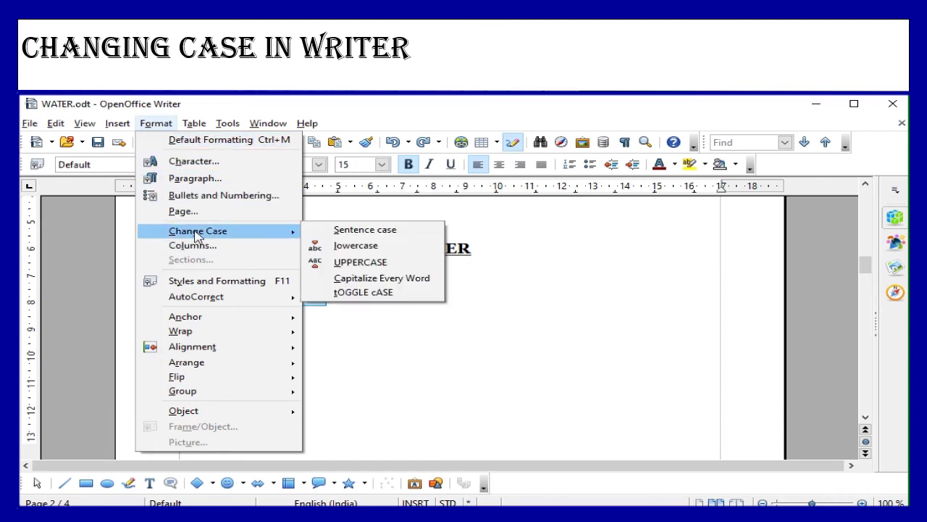
left_click(342, 246)
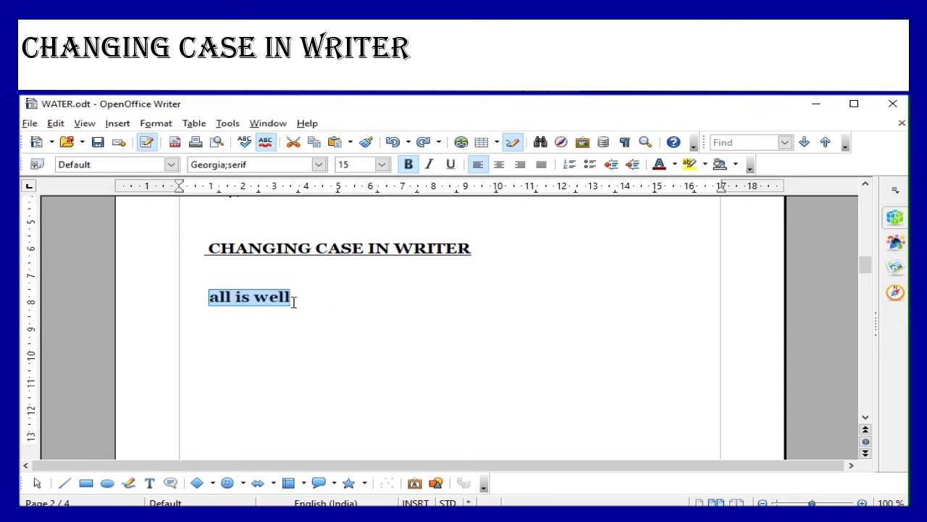
Apply Capitalize Every Word to the text "all is well" and check the first letter of each word.
left_click(161, 123)
mouse_move(183, 239)
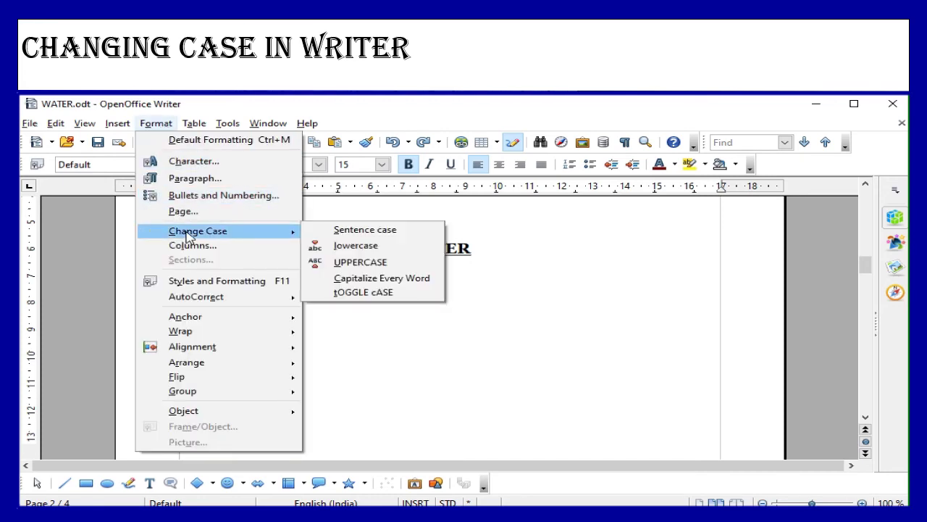
left_click(350, 281)
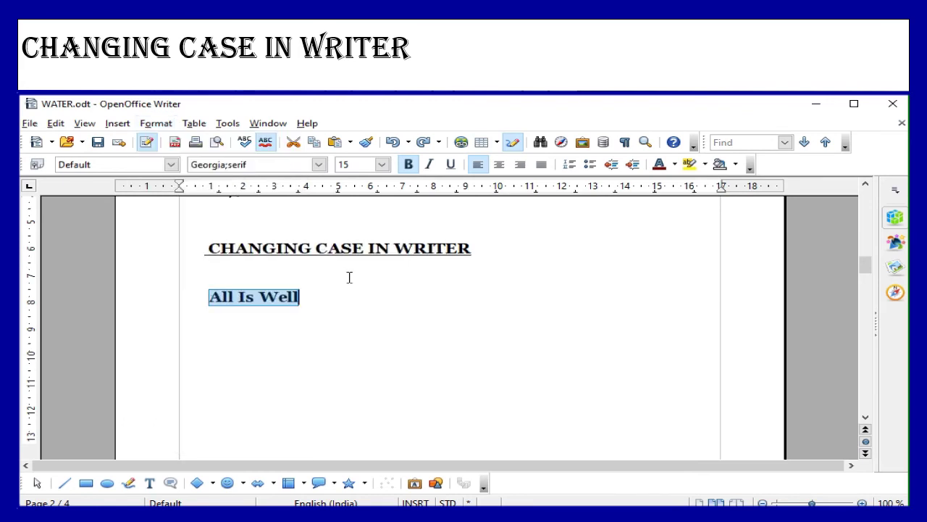
left_click(213, 280)
left_click_drag(208, 297, 276, 294)
left_click(238, 297)
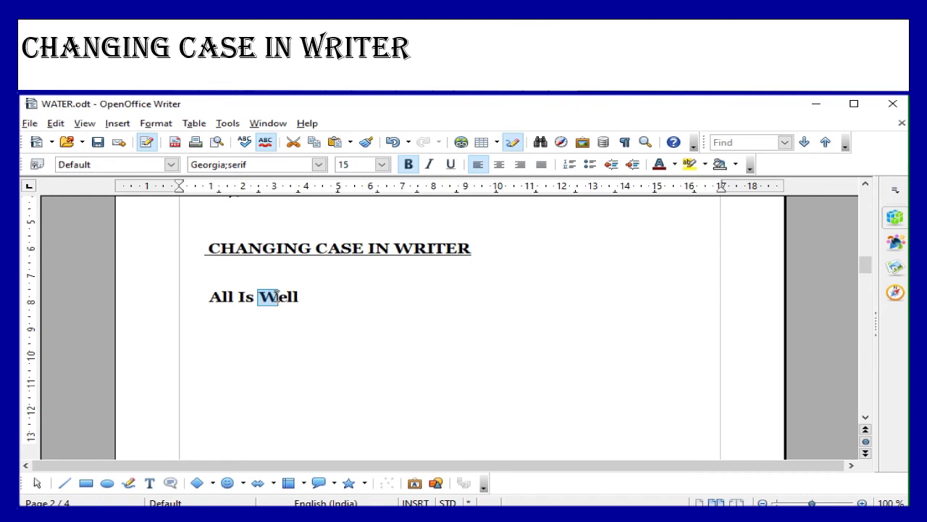
Apply toggle case to the whole phrase "All Is Well" under the CHANGING CASE IN WRITER heading.
left_click(244, 297)
left_click_drag(209, 296, 299, 295)
left_click(157, 124)
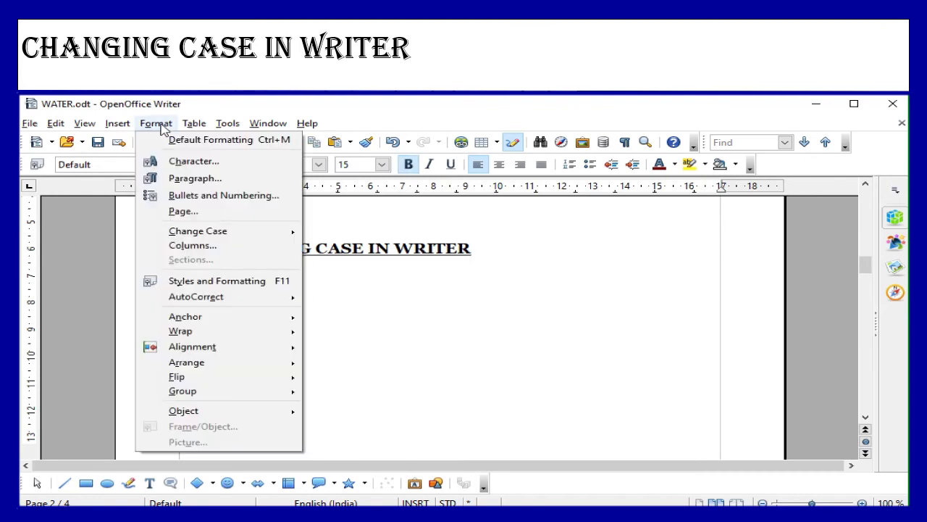
mouse_move(210, 231)
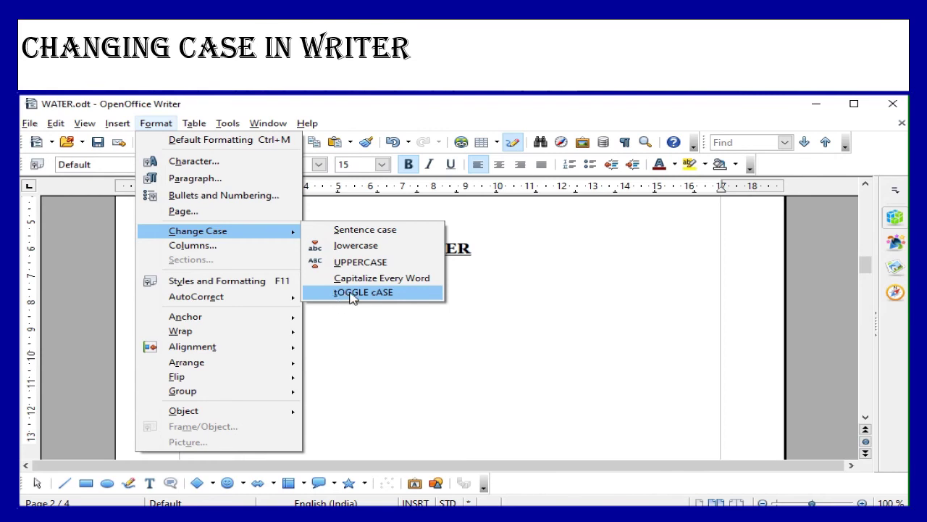
left_click(395, 297)
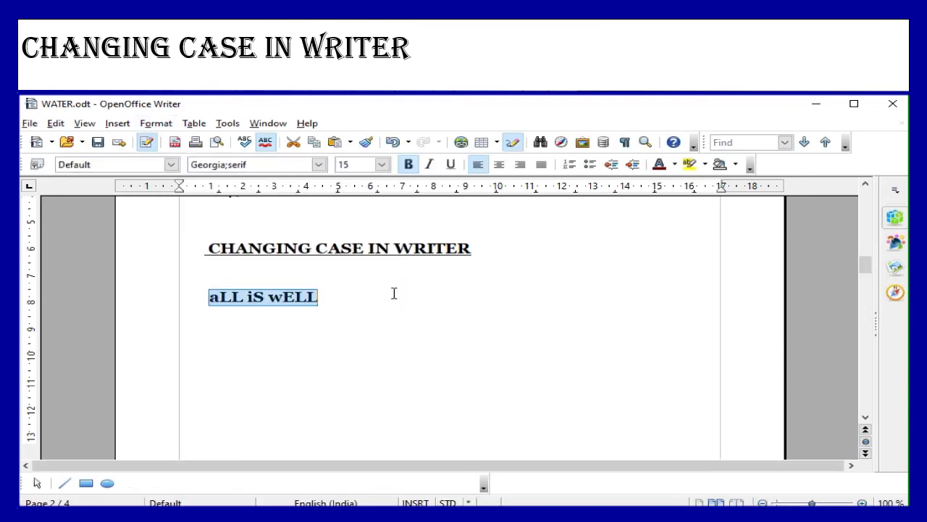
Examine the case of the first and remaining letters in each word of the toggled phrase.
left_click(294, 326)
left_click(207, 296)
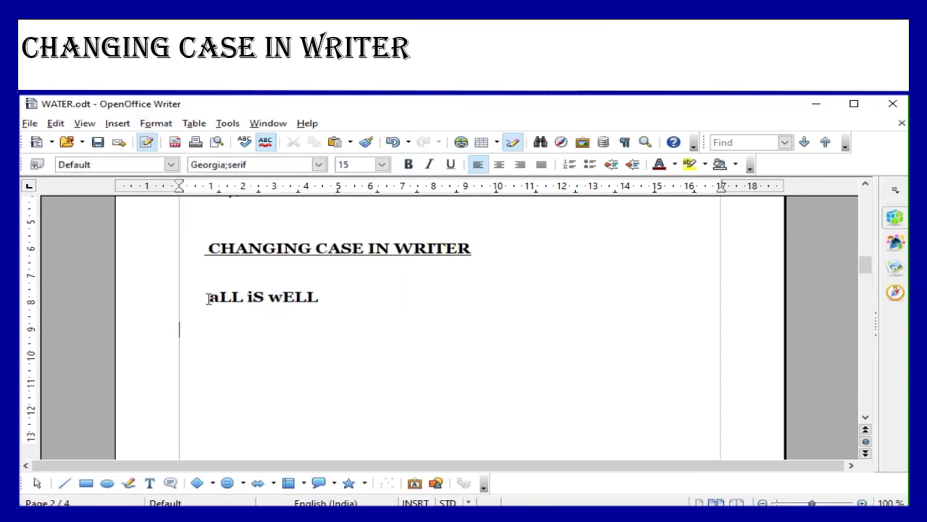
left_click_drag(208, 296, 221, 297)
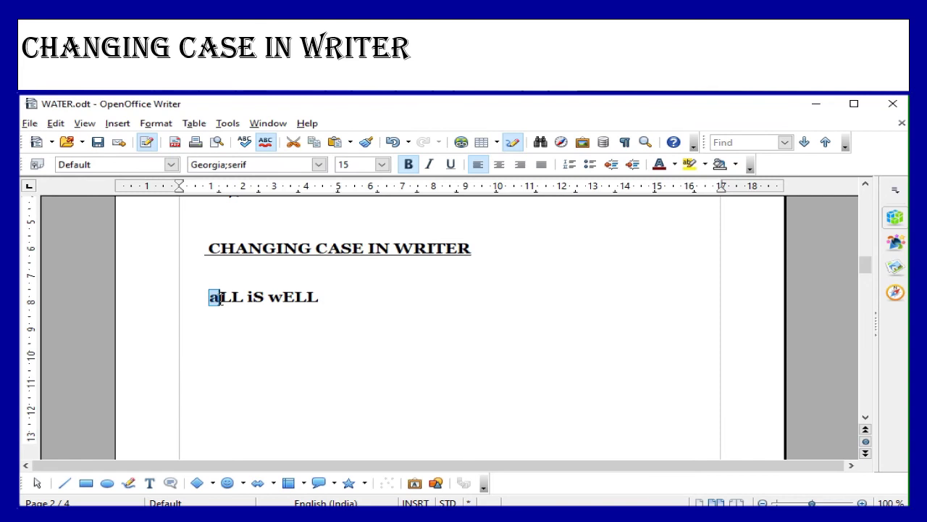
left_click_drag(220, 299, 244, 298)
left_click(266, 314)
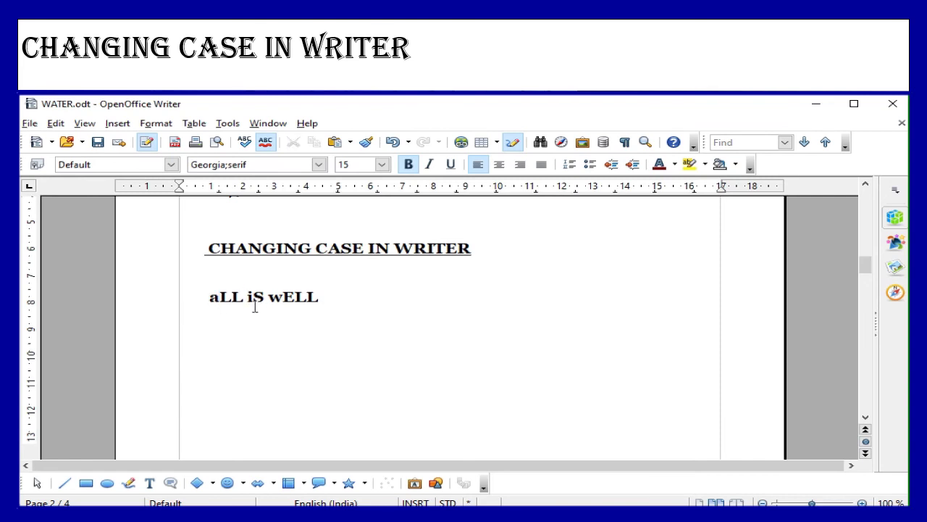
left_click_drag(247, 297, 254, 297)
left_click(255, 297)
double_click(255, 297)
left_click_drag(268, 297, 326, 299)
left_click(307, 297)
left_click(326, 297)
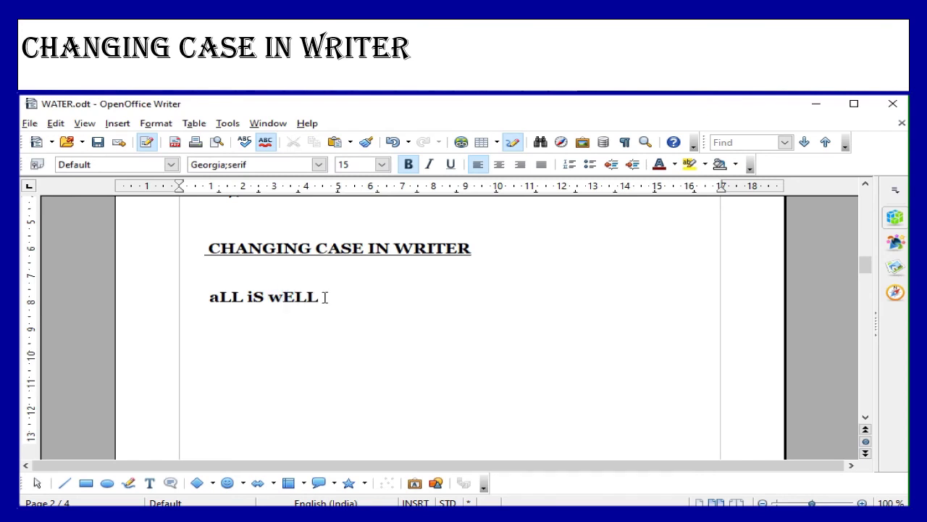